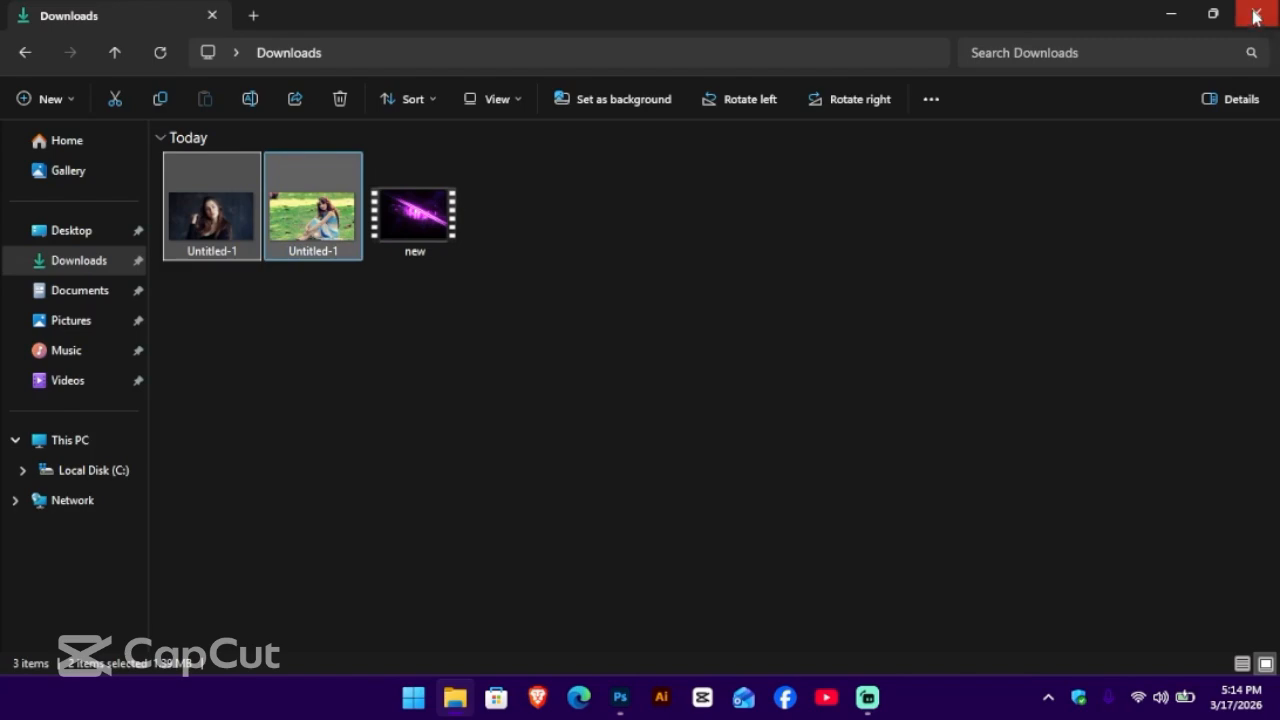
Close the Downloads folder window and switch to Photoshop
click(1256, 16)
click(618, 705)
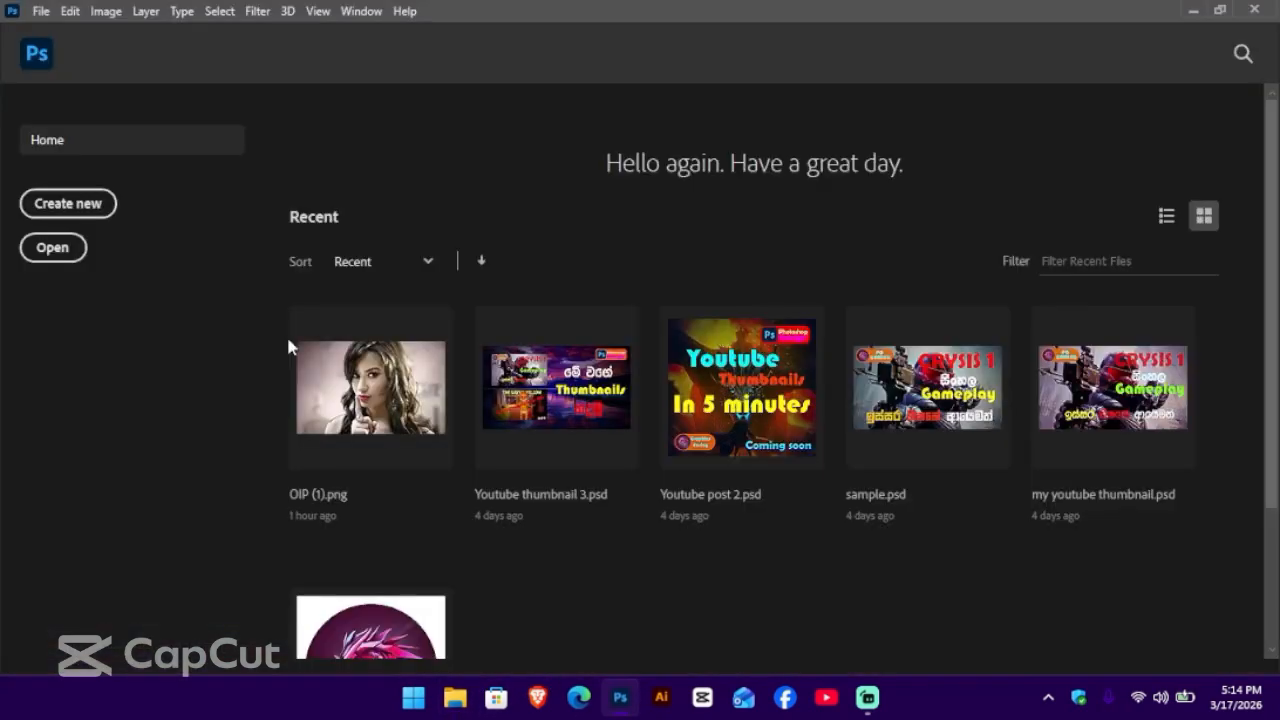
click(40, 12)
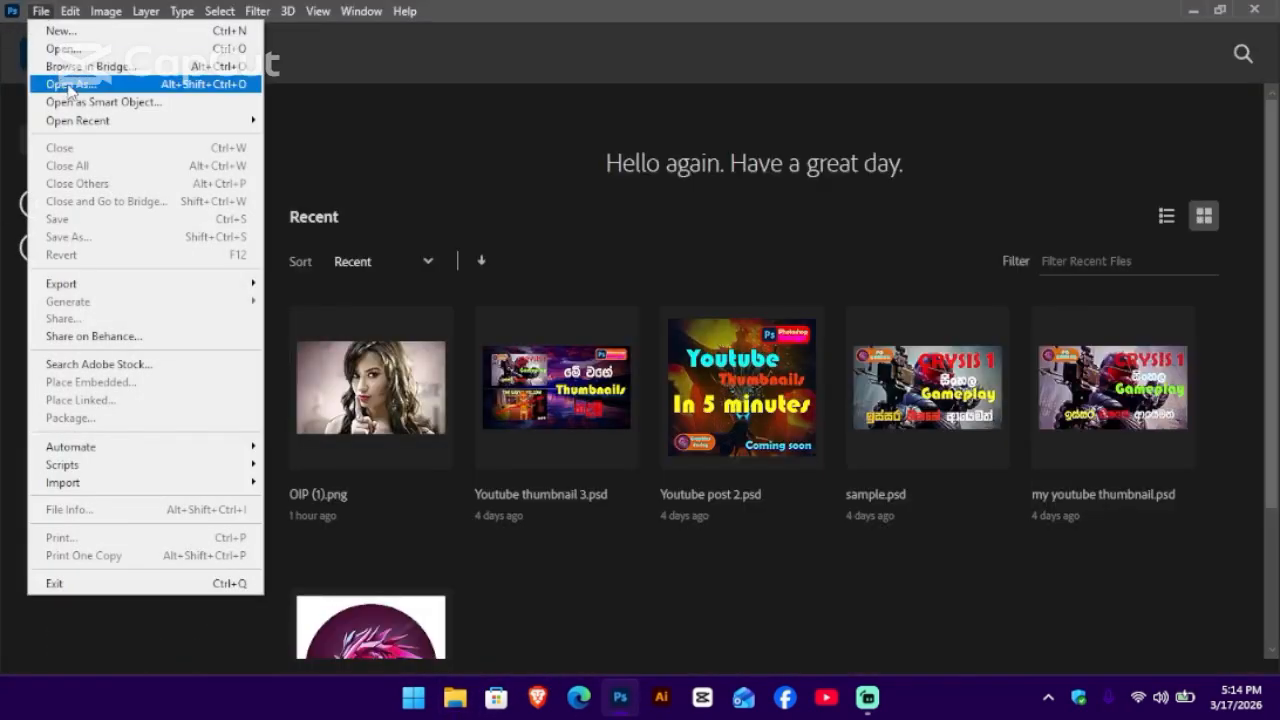
click(366, 50)
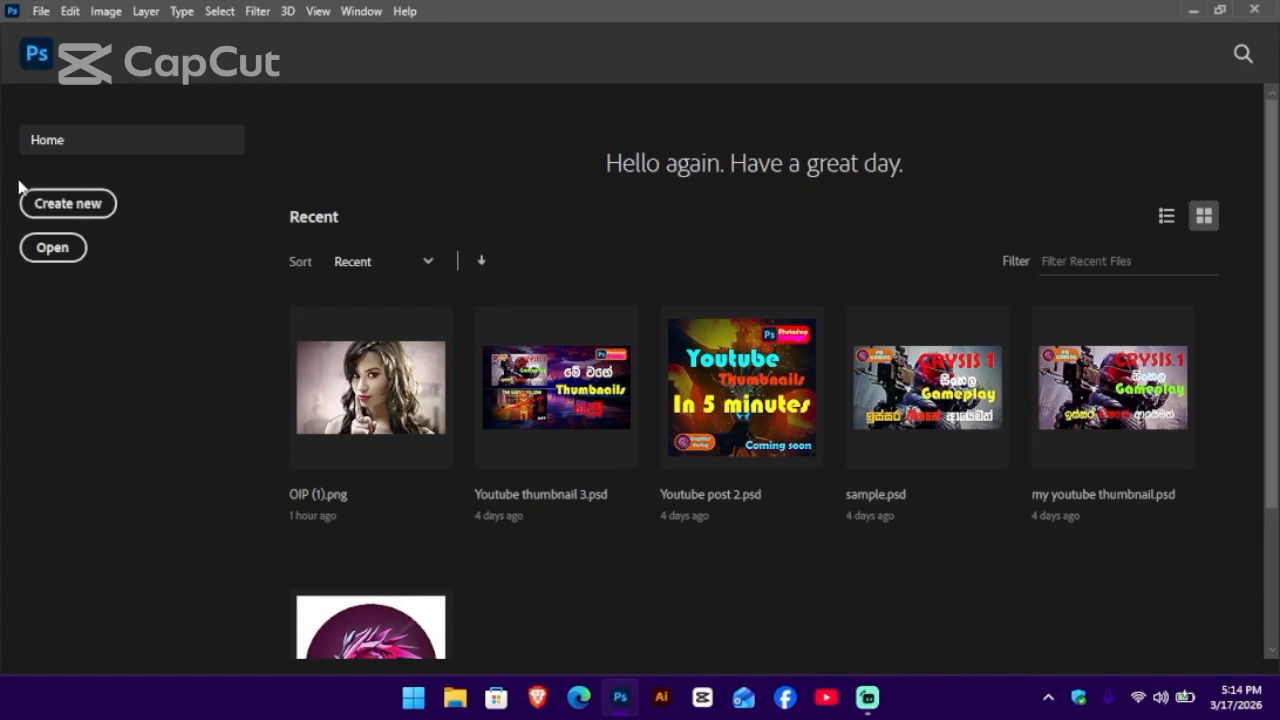
click(93, 215)
click(41, 11)
click(58, 33)
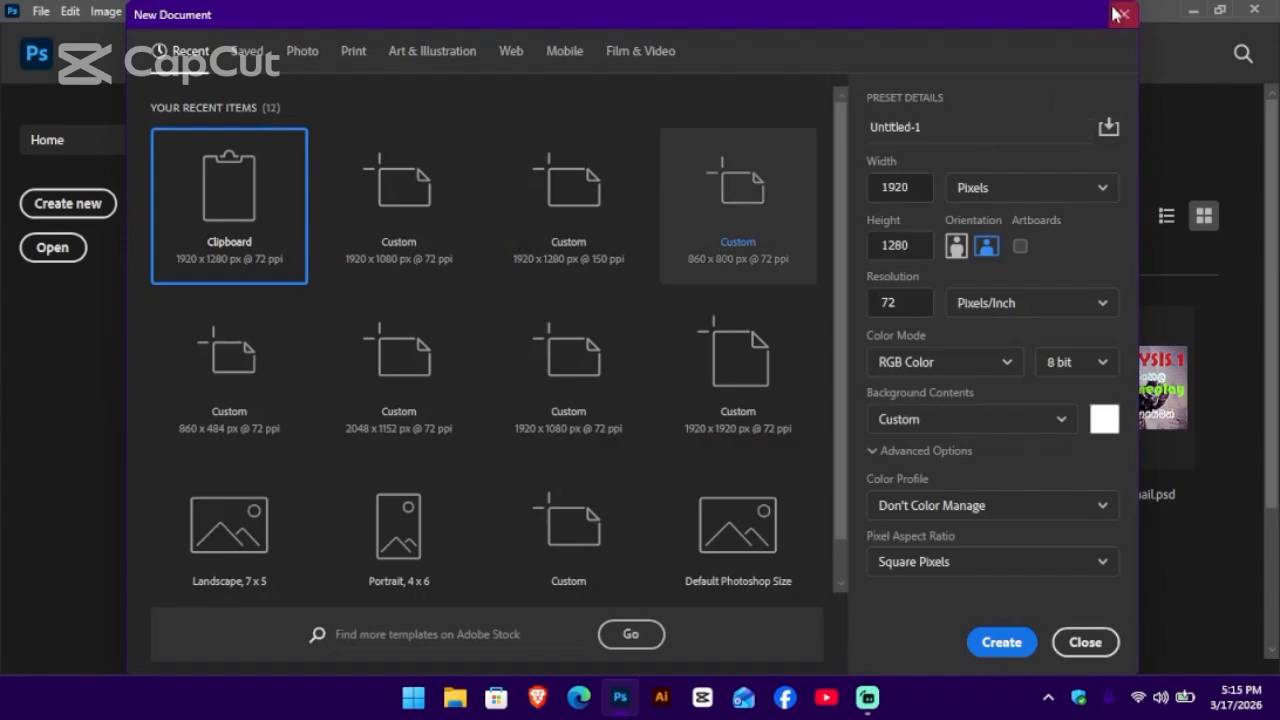
click(1124, 14)
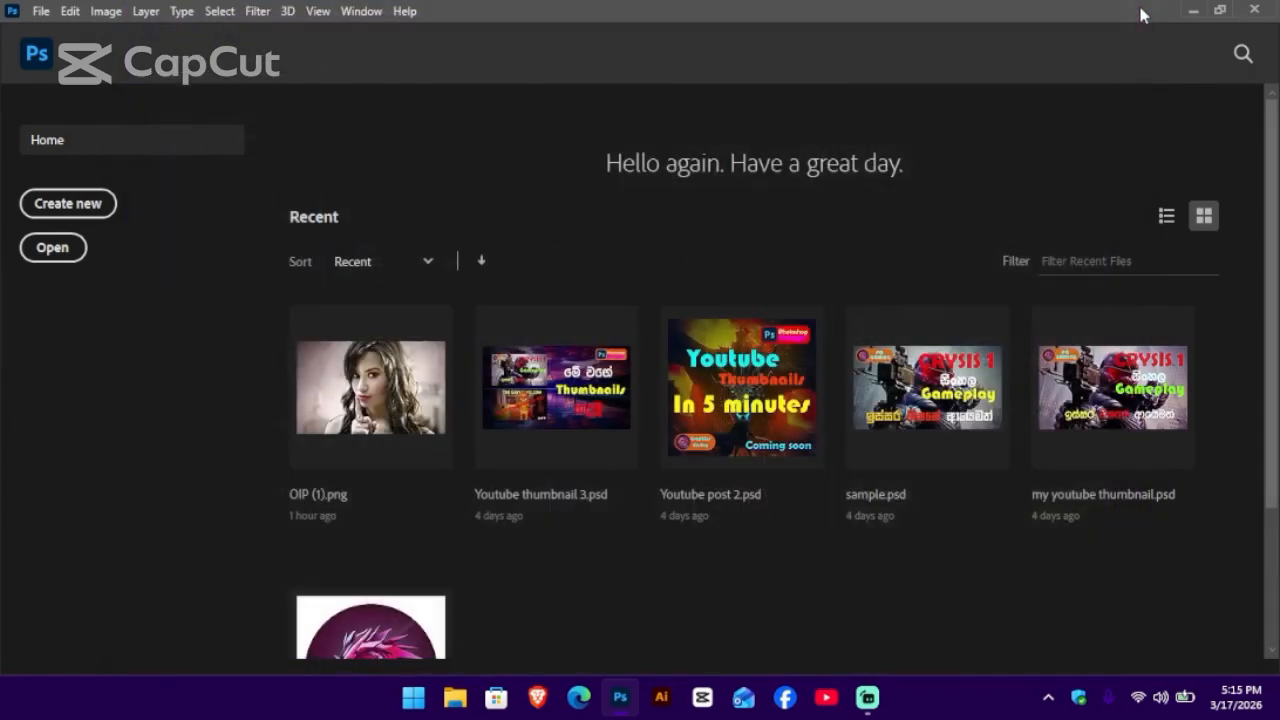
Start a new document named xsample with a width of 1920 and a height of 1080 pixels
key(ctrl+n)
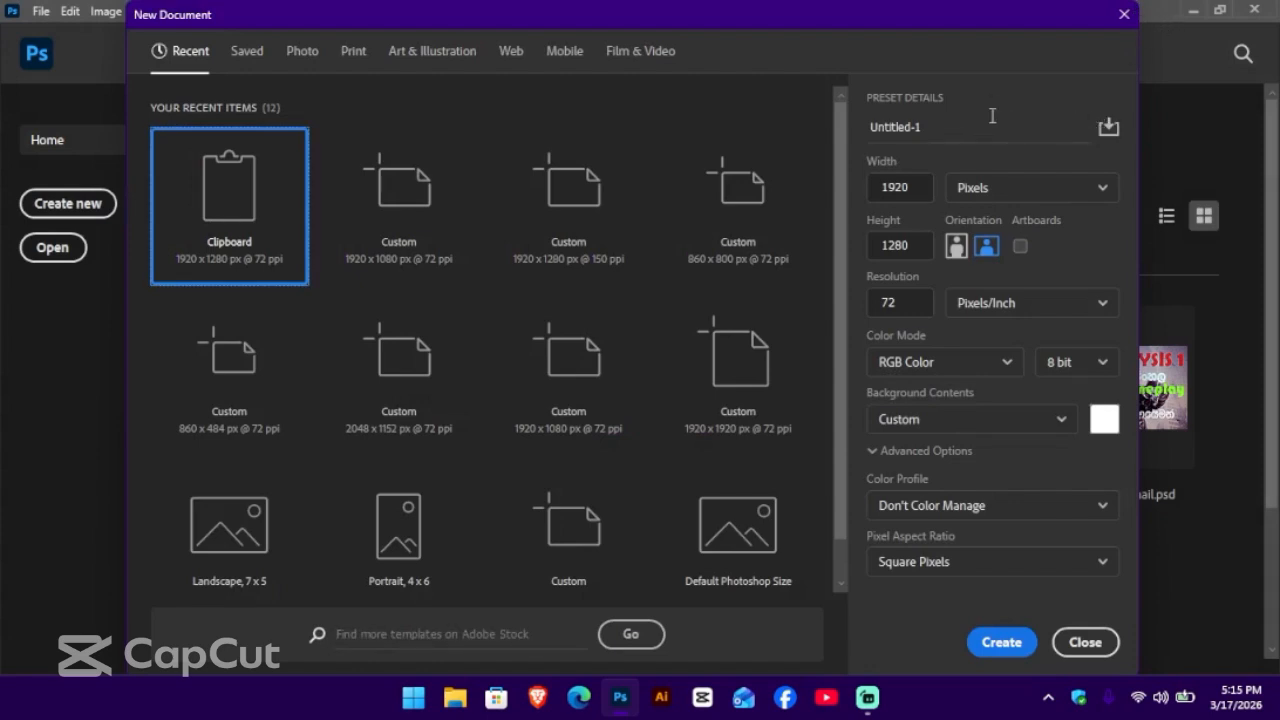
drag(988, 127, 785, 142)
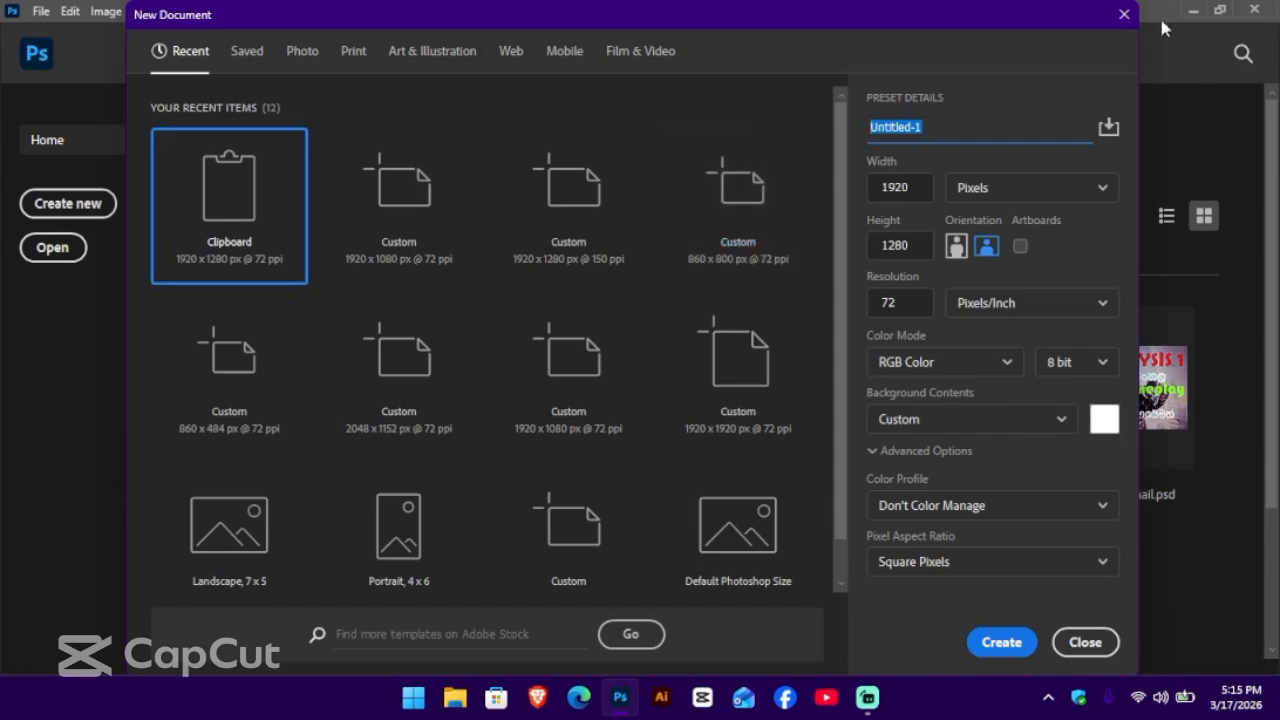
text(xsample)
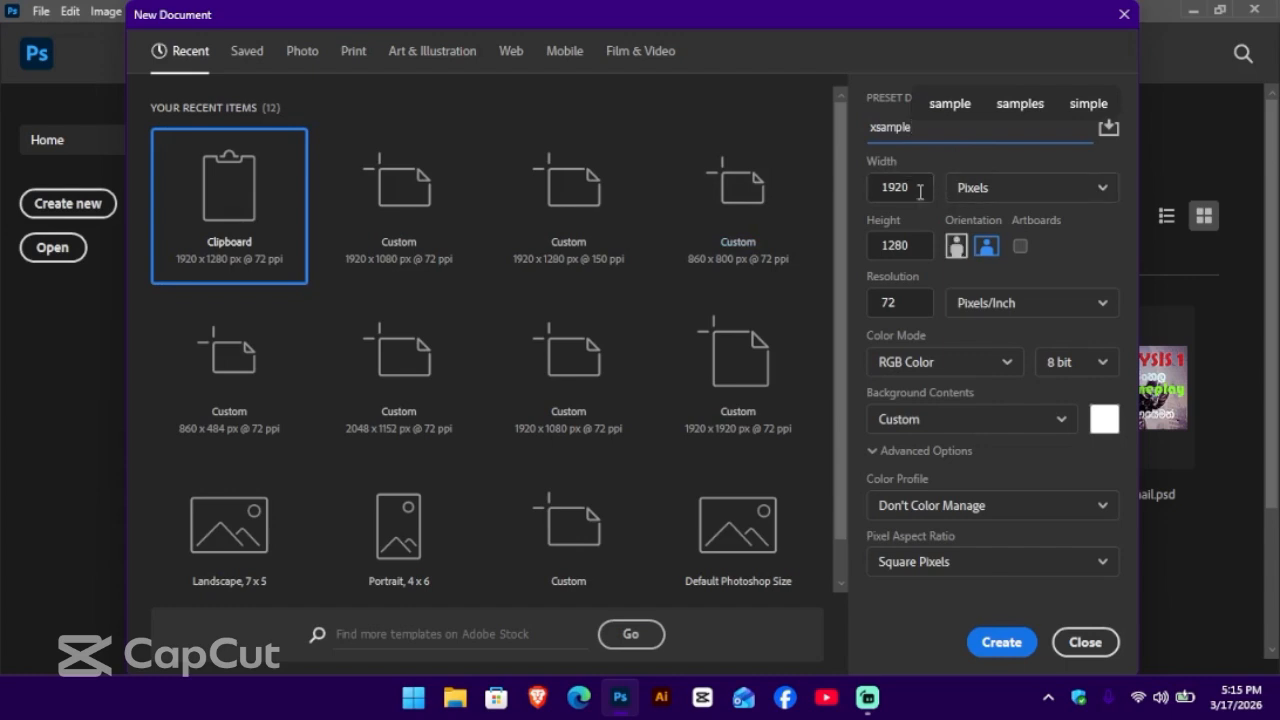
drag(921, 190, 869, 190)
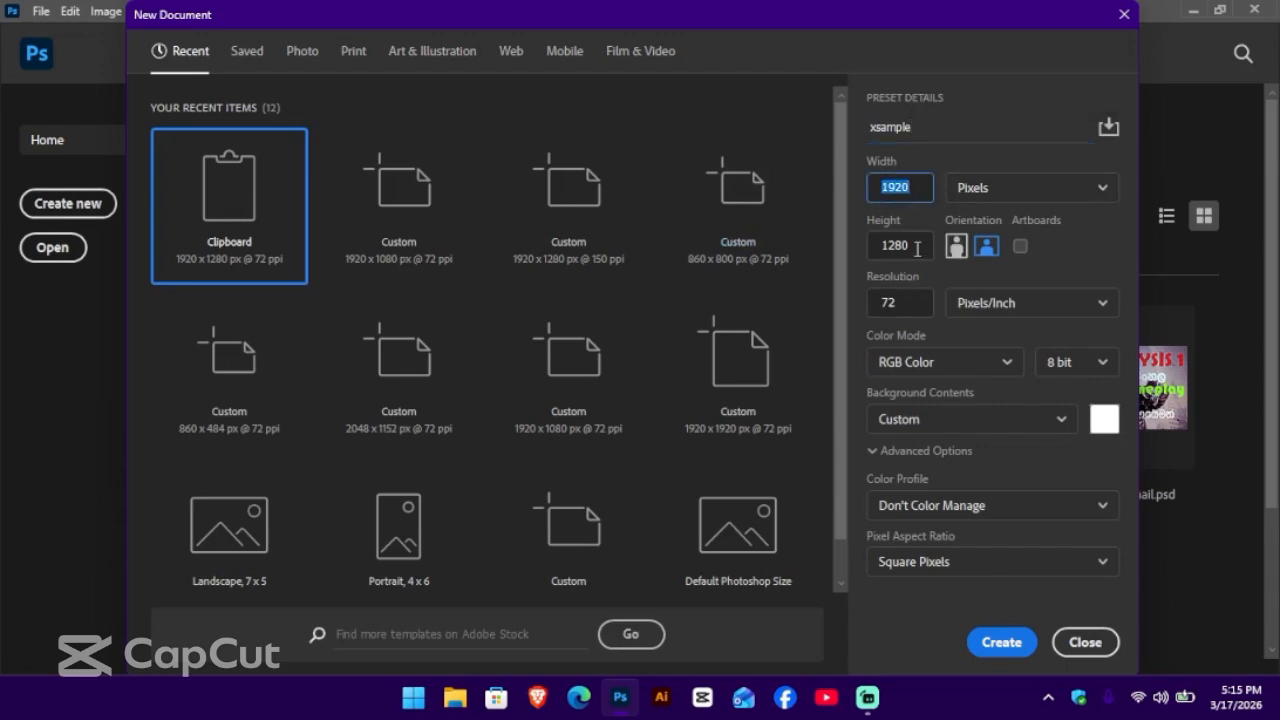
drag(918, 248, 874, 252)
text(1)
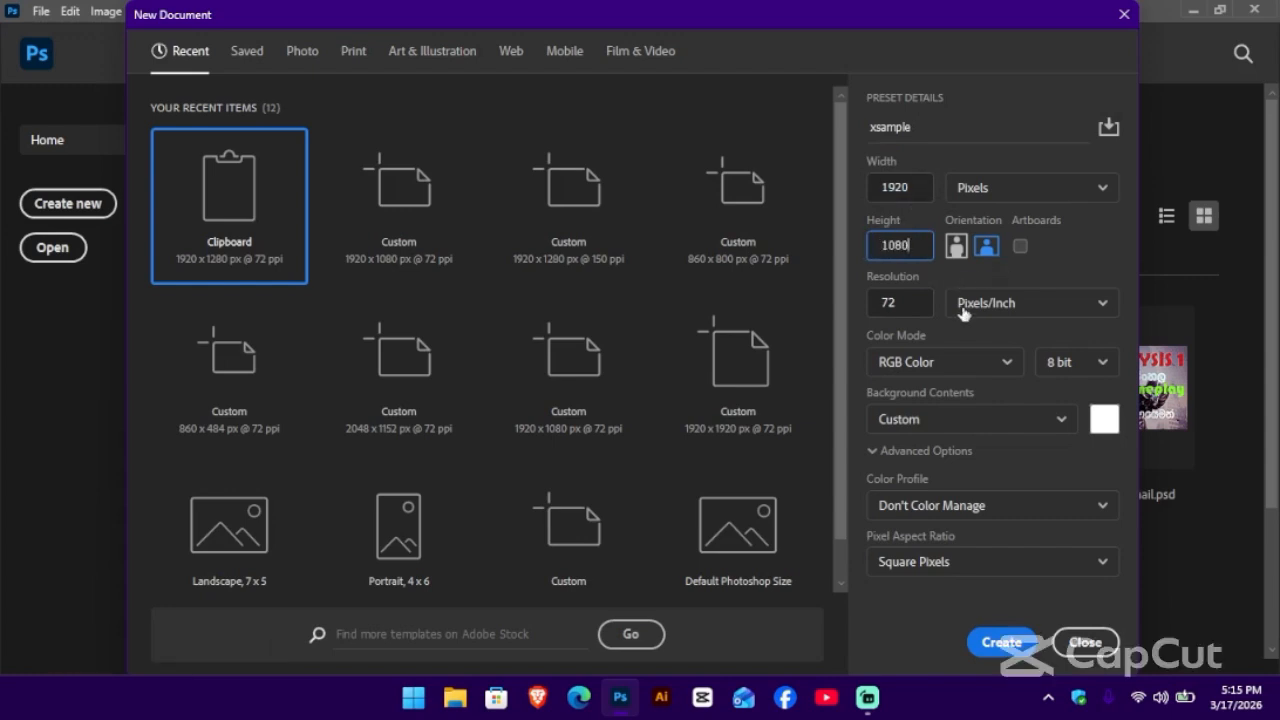
key(Tab)
Keep pixels as the document's size unit and RGB Color as its color mode
click(1046, 301)
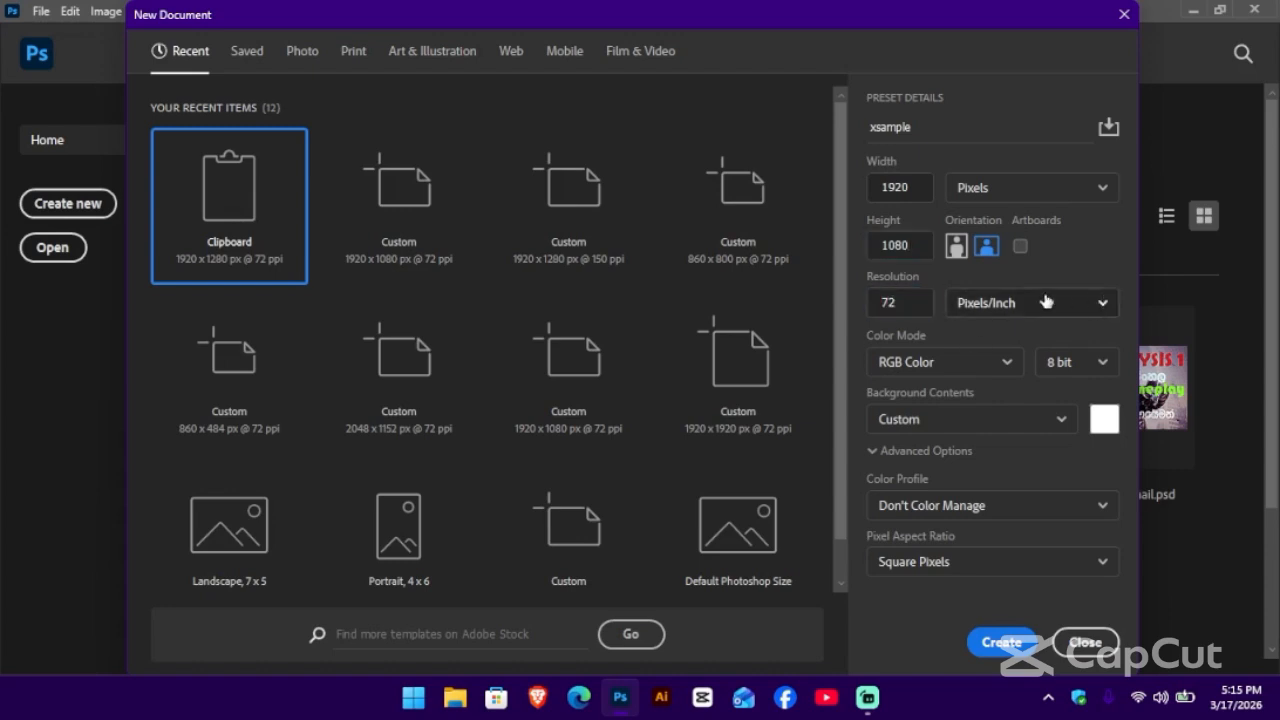
click(1000, 190)
click(1000, 195)
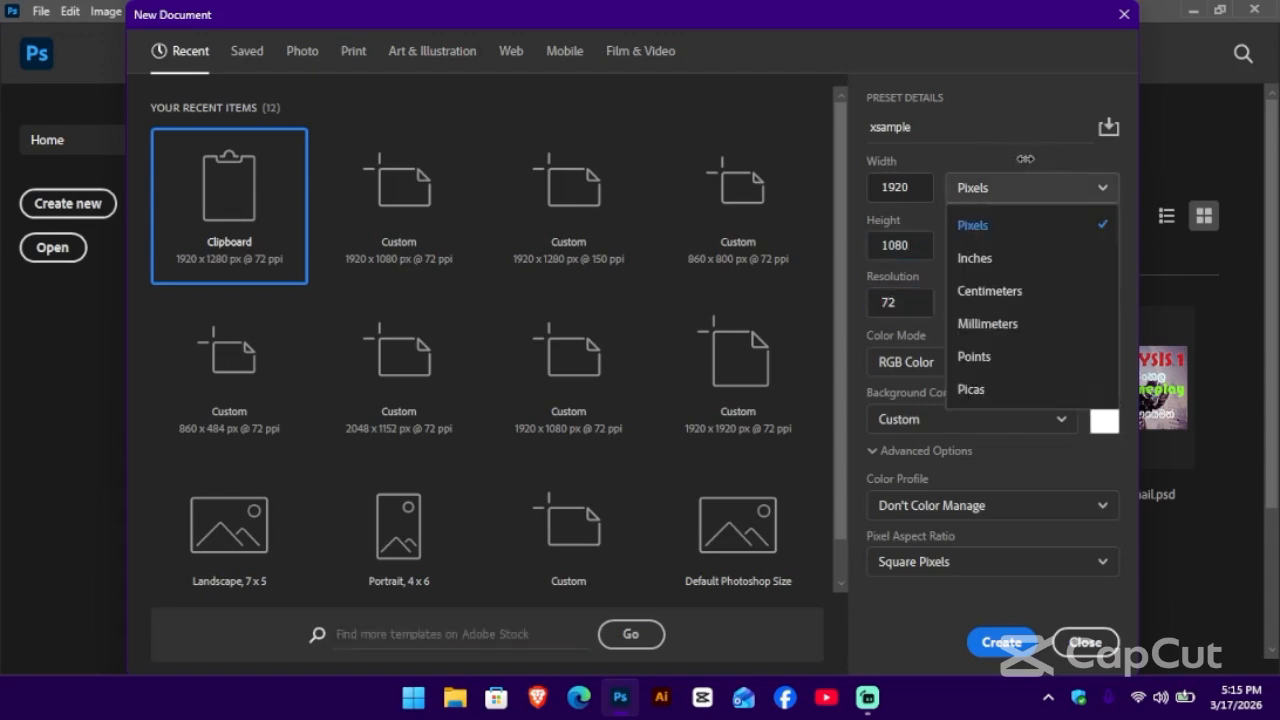
click(1024, 187)
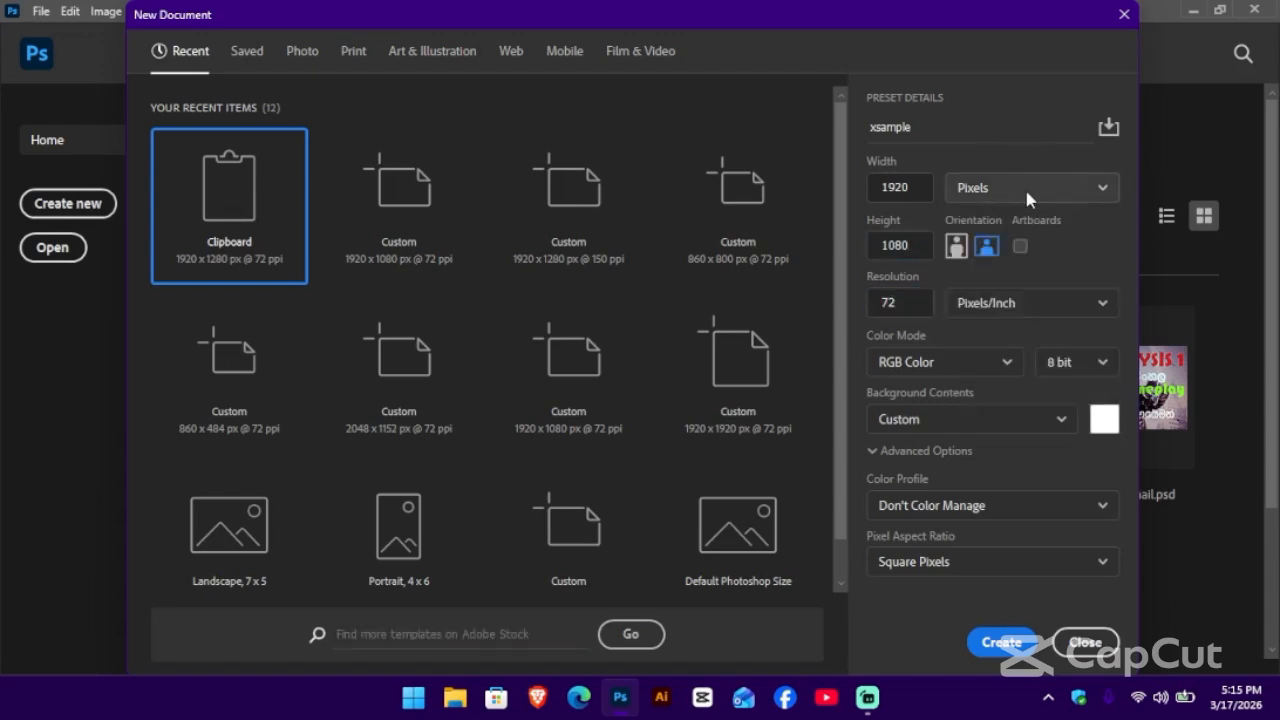
click(924, 364)
click(990, 400)
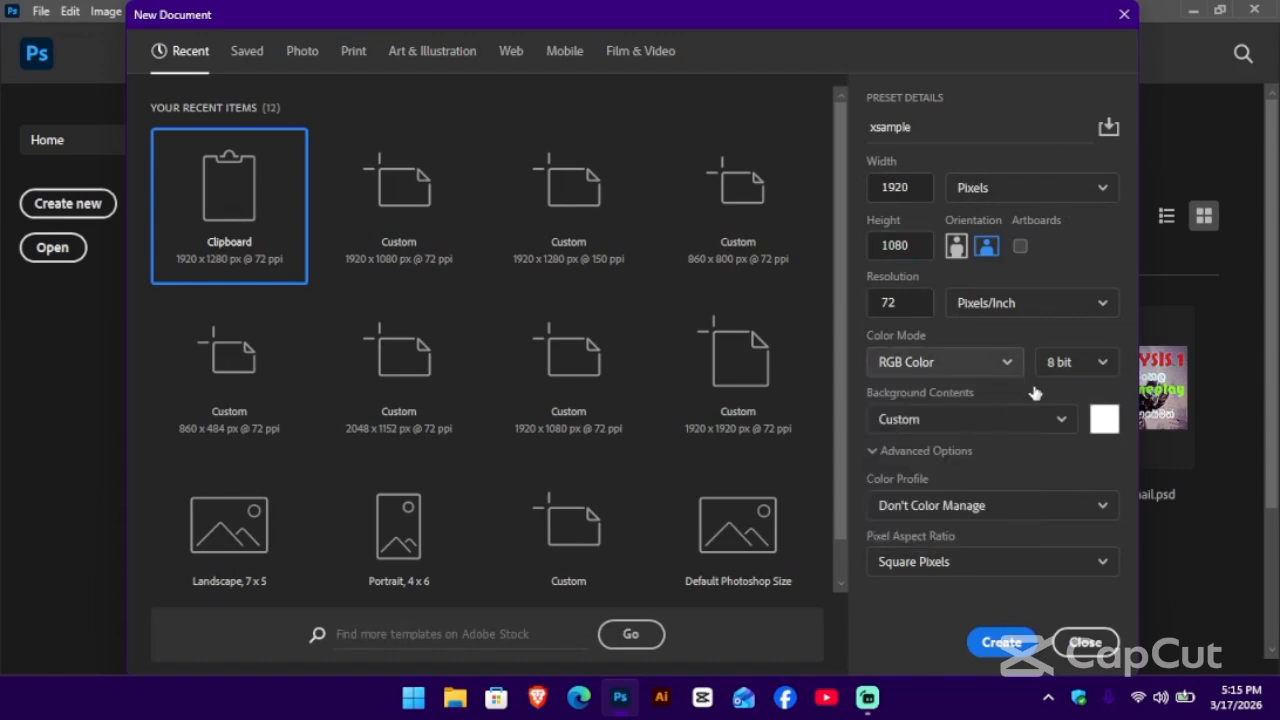
click(940, 364)
click(945, 467)
Set the color profile to sRGB IEC61966-2.1 and create the document
click(1007, 500)
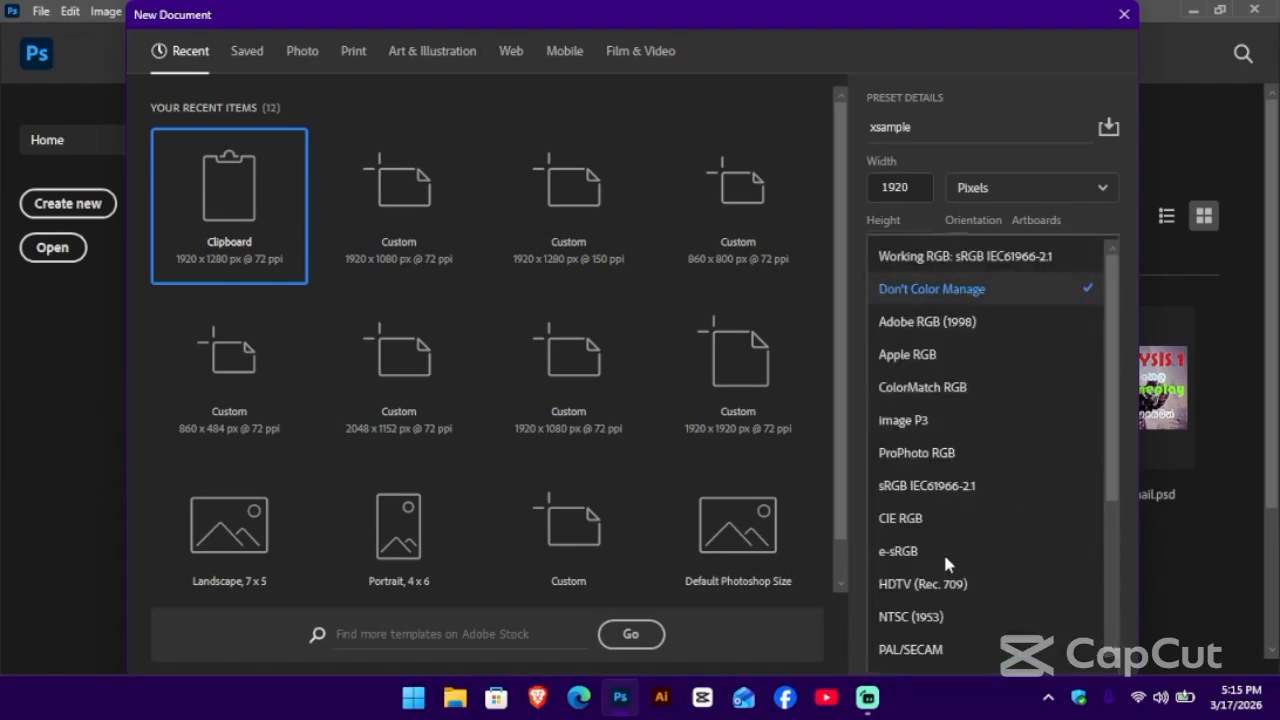
click(940, 484)
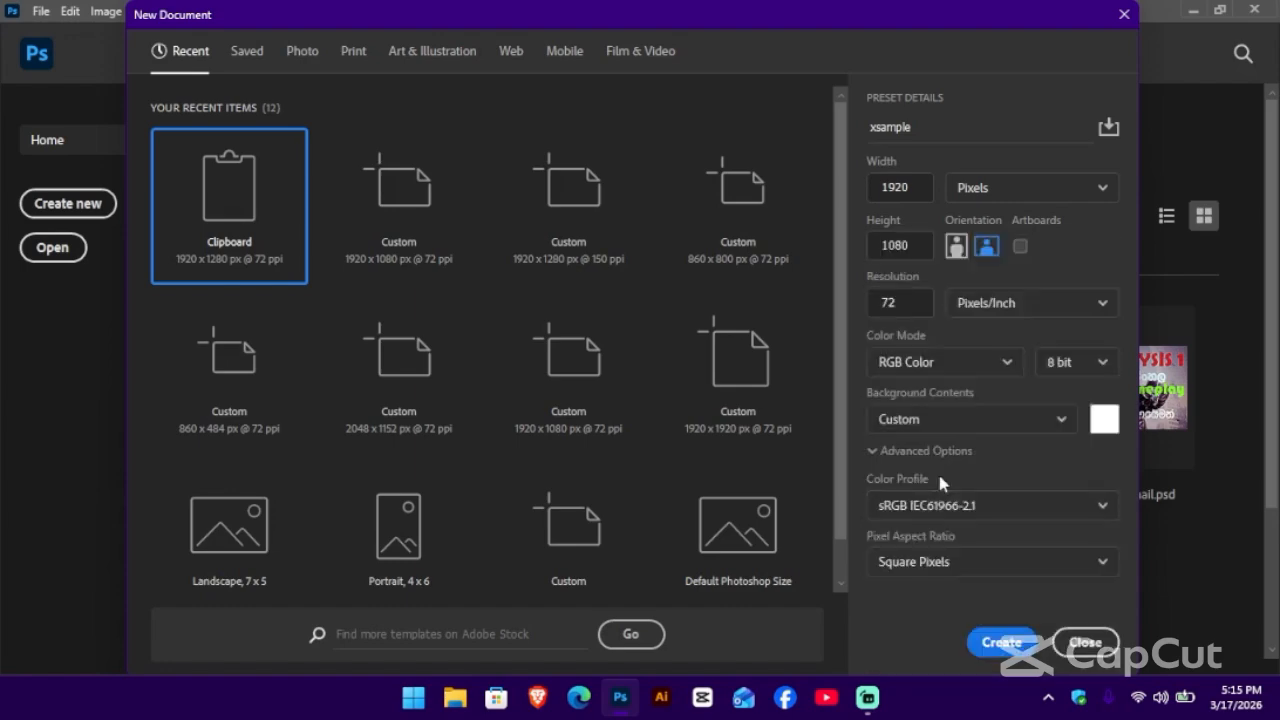
click(1003, 643)
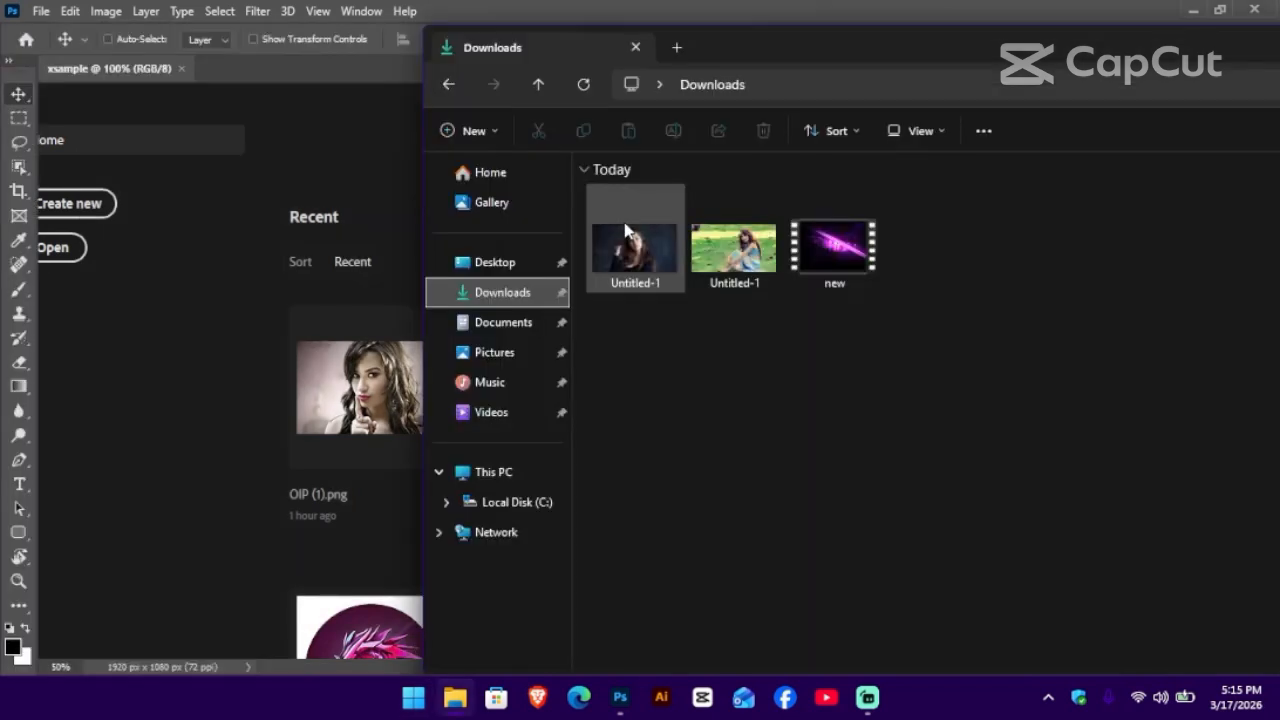
Place the dark-background portrait Untitled-1 from the Downloads folder into the xsample document, filling the canvas
drag(625, 231, 332, 331)
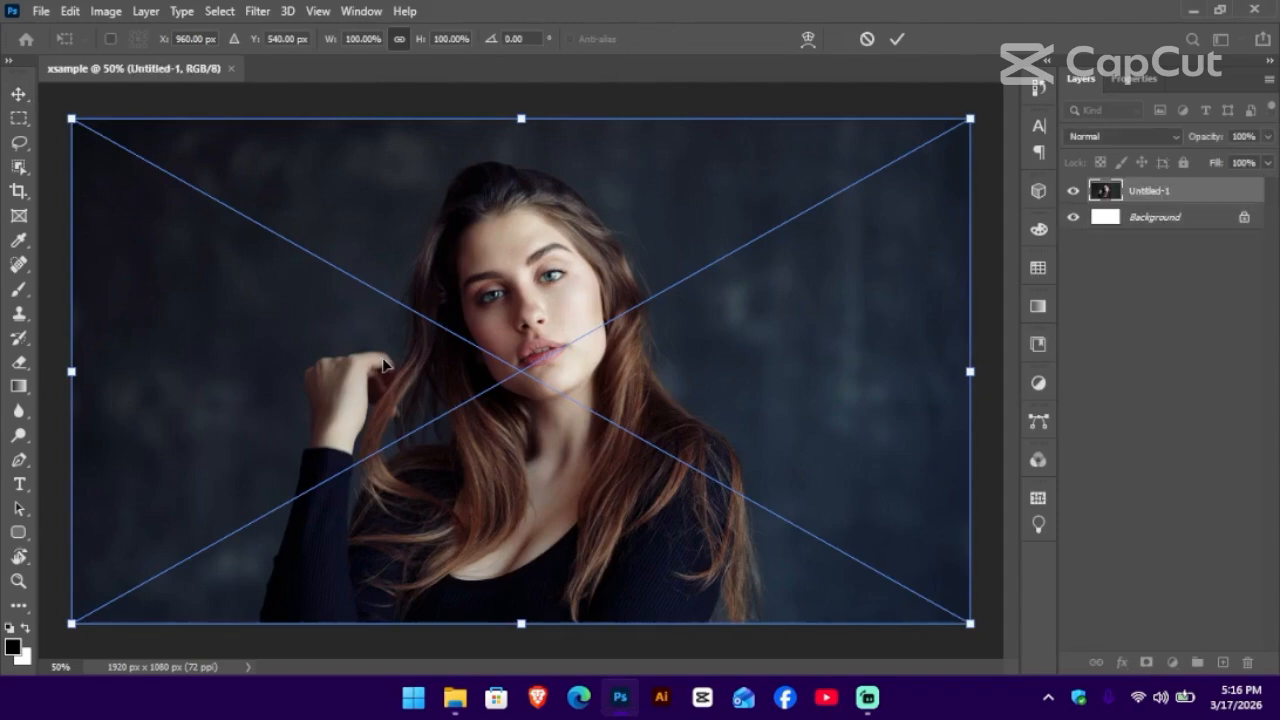
key(Return)
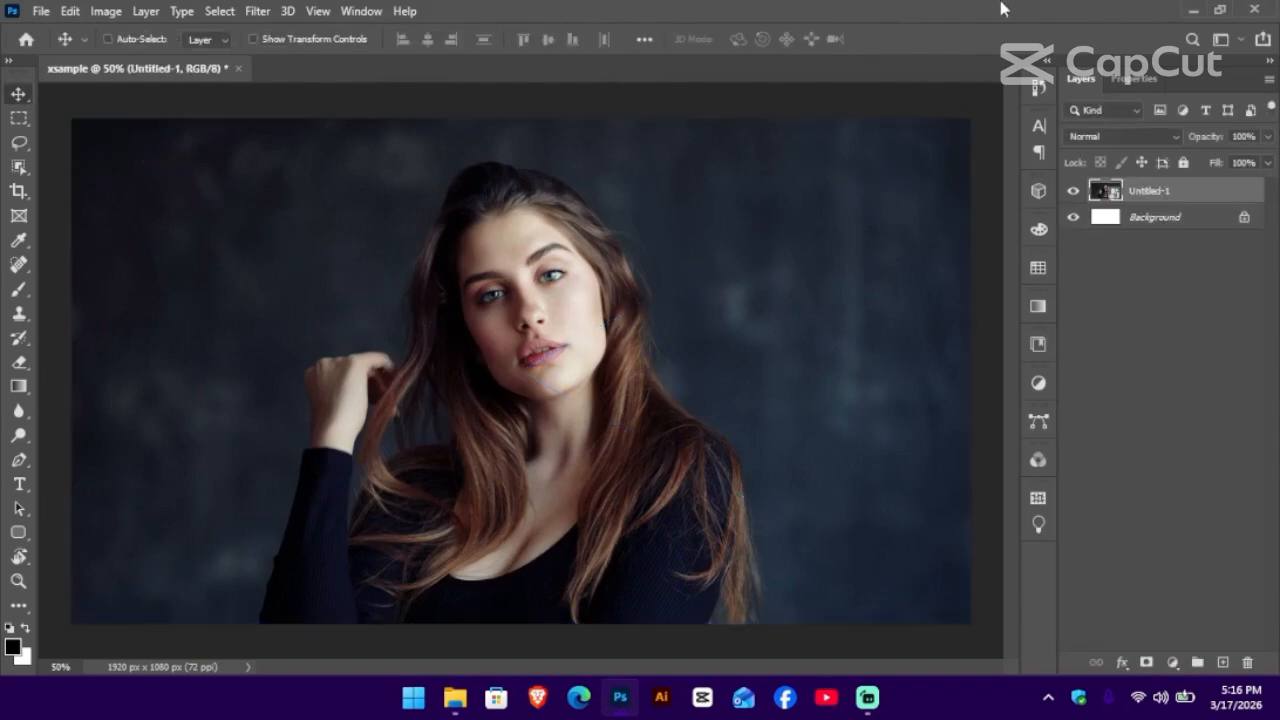
Select the woman with the Object Selection tool and add a layer mask from the selection
click(20, 168)
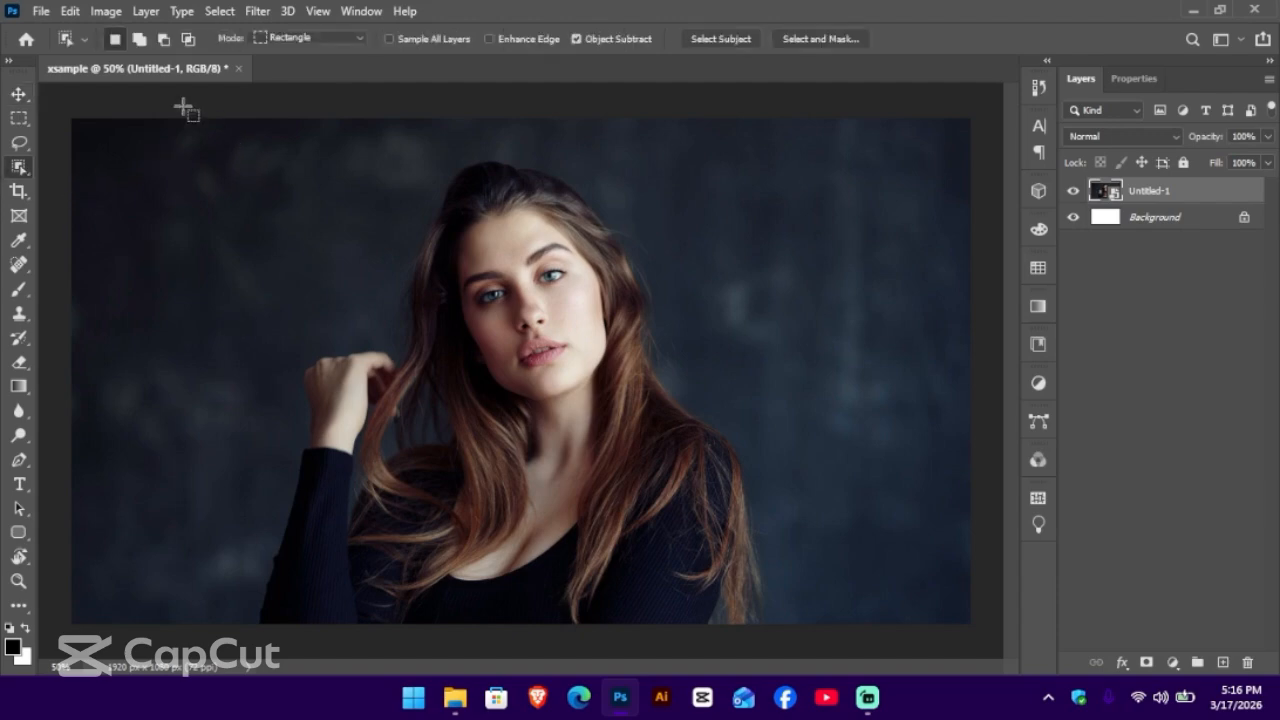
drag(188, 114, 848, 645)
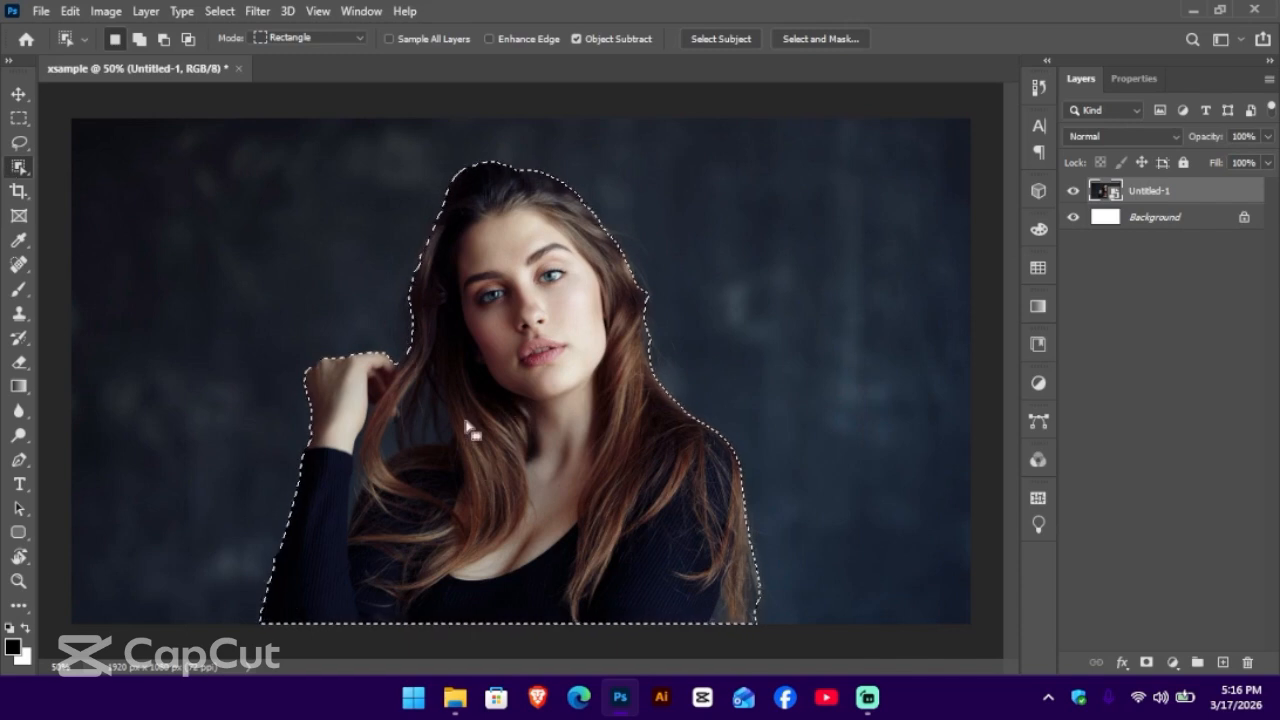
click(1146, 663)
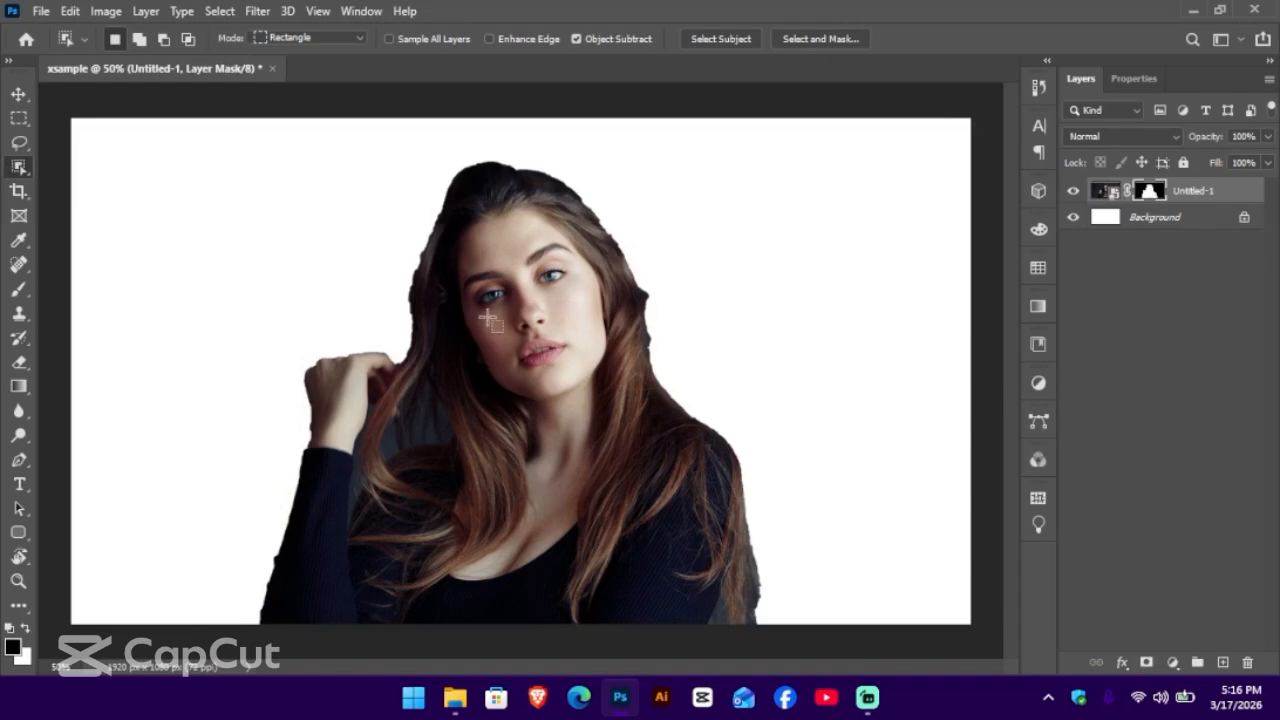
Paint black brush strokes on the layer mask over the woman's face and hair to hide those areas
key(b)
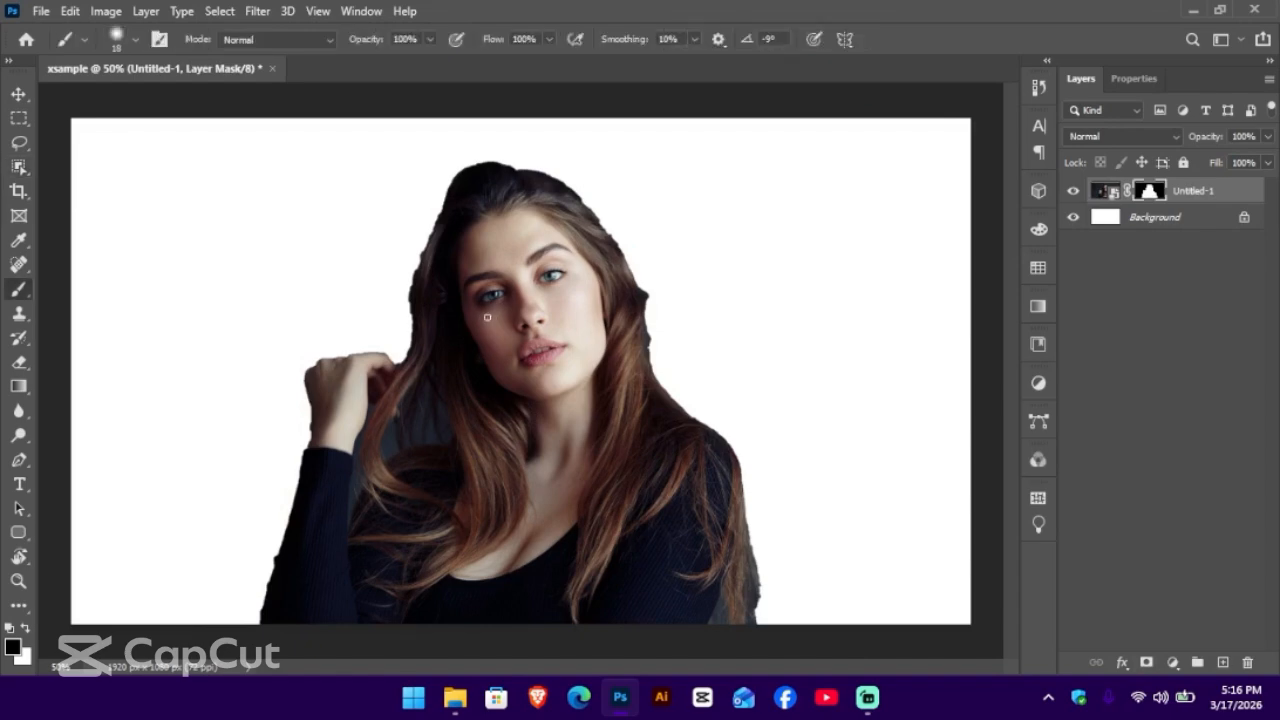
key(x)
key(x)
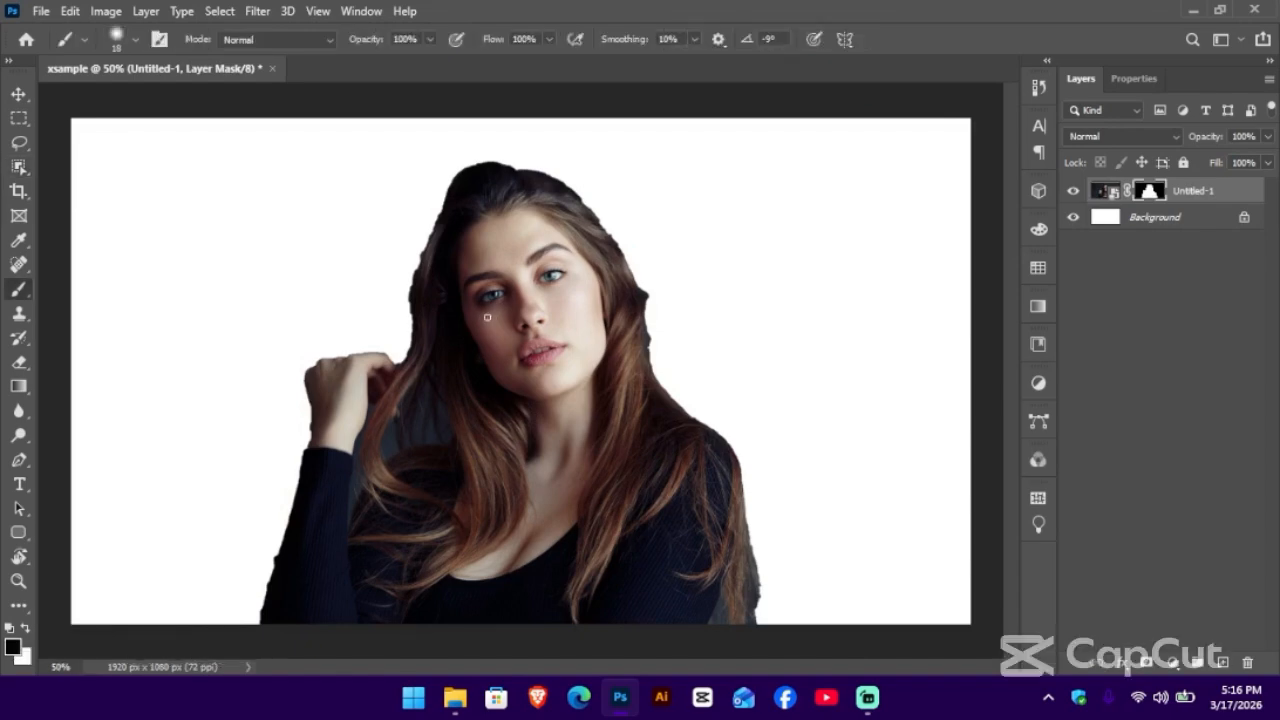
key(x)
key(x)
mouse_move(470, 283)
mouse_down()
mouse_move(399, 545)
mouse_move(530, 298)
mouse_move(515, 293)
mouse_move(490, 410)
mouse_up()
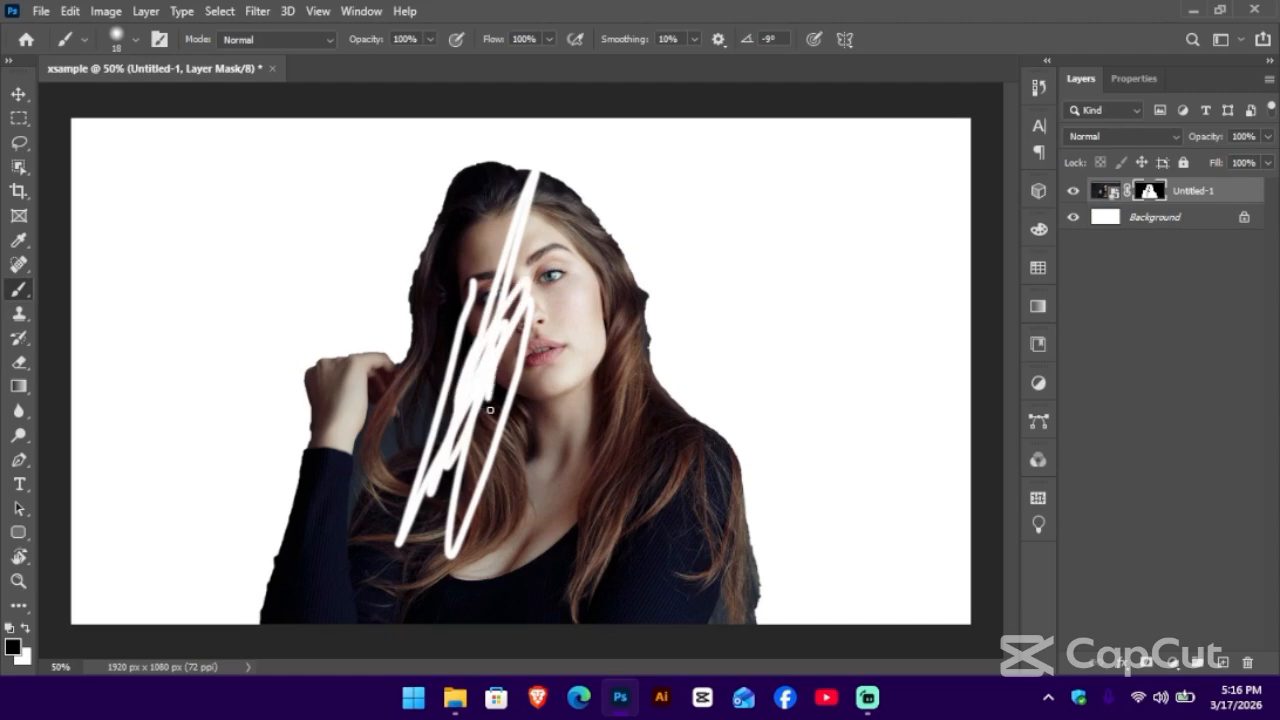
Paint white on the layer mask, enlarging the brush to 100, to restore the woman and reveal the backdrop around her
key(x)
mouse_move(490, 410)
mouse_down()
mouse_move(433, 463)
mouse_move(484, 511)
mouse_move(503, 364)
mouse_move(525, 336)
mouse_move(454, 497)
mouse_move(463, 402)
mouse_up()
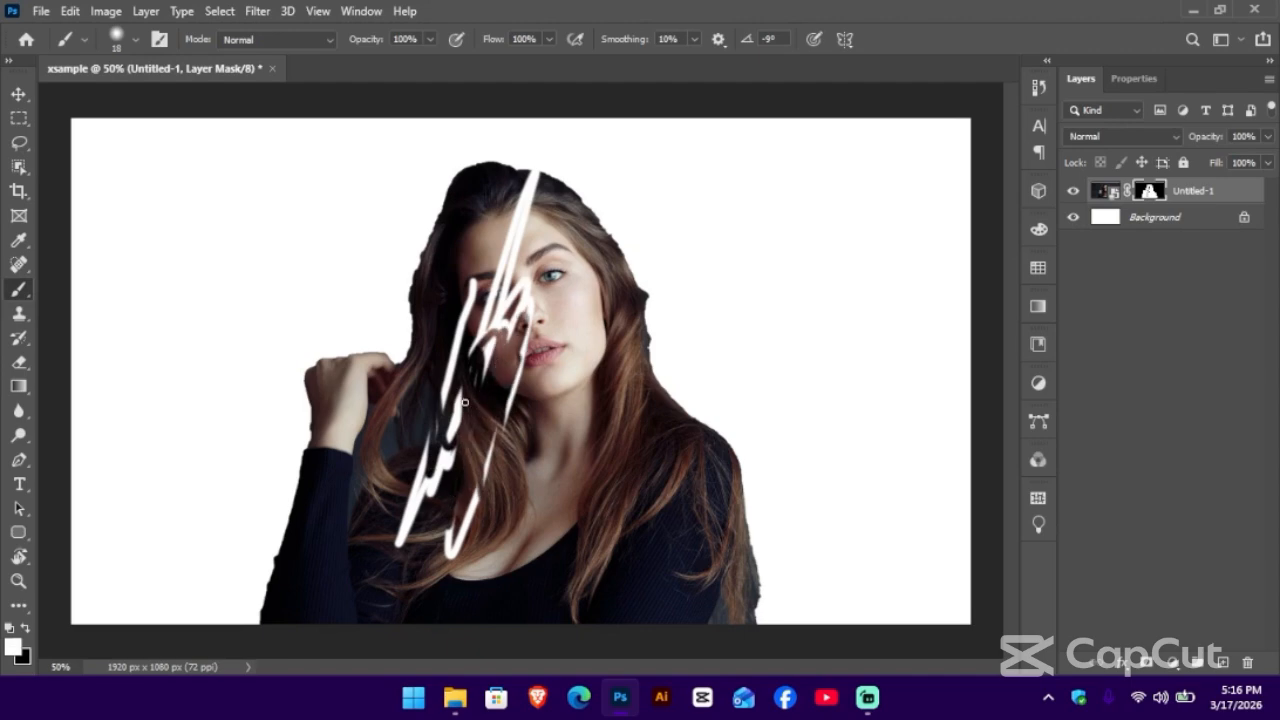
key(bracketright)
key(bracketright)
key(bracketright)
key(bracketright)
key(bracketright)
key(bracketright)
key(bracketright)
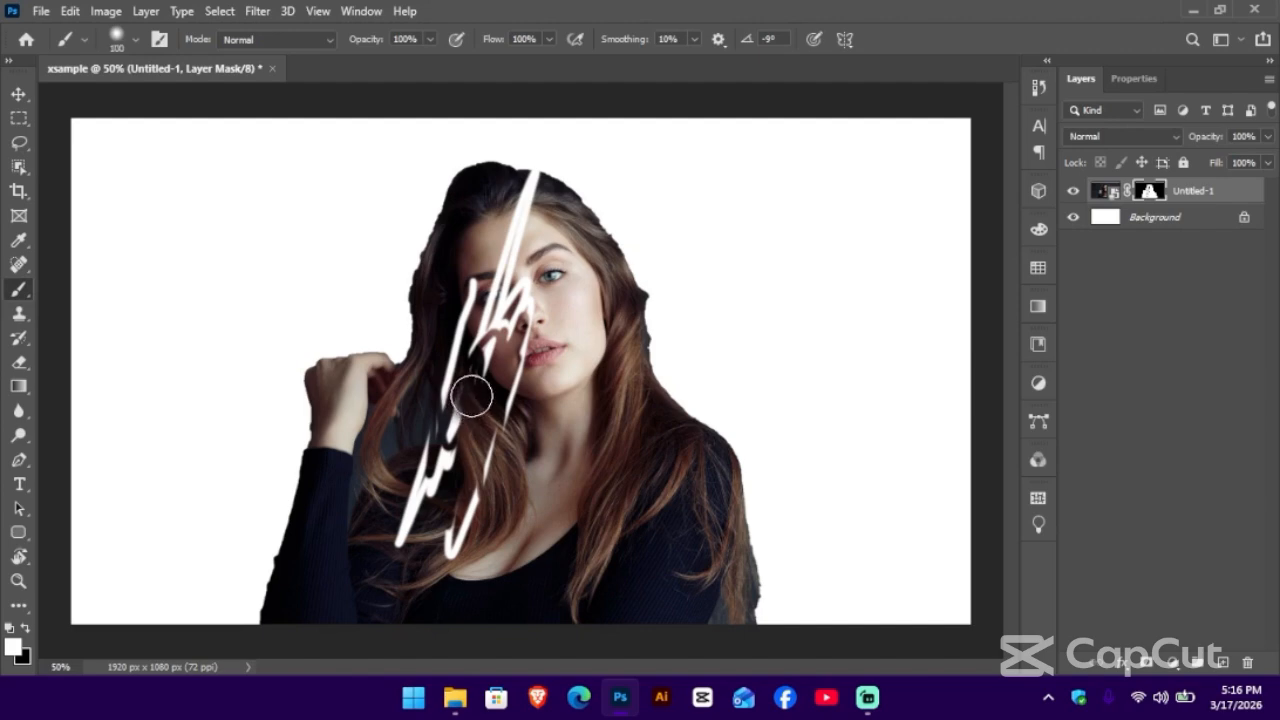
mouse_move(532, 303)
mouse_down()
mouse_move(314, 708)
mouse_move(490, 510)
mouse_move(504, 301)
mouse_move(410, 285)
mouse_up()
mouse_move(702, 166)
mouse_down()
mouse_move(255, 415)
mouse_move(871, 177)
mouse_move(450, 165)
mouse_move(515, 225)
mouse_move(737, 206)
mouse_move(714, 268)
mouse_move(734, 206)
mouse_move(689, 263)
mouse_move(705, 330)
mouse_move(740, 351)
mouse_move(680, 437)
mouse_move(665, 400)
mouse_move(758, 520)
mouse_move(766, 509)
mouse_move(674, 531)
mouse_up()
mouse_move(460, 206)
mouse_down()
mouse_move(386, 245)
mouse_move(314, 414)
mouse_move(309, 357)
mouse_move(200, 600)
mouse_up()
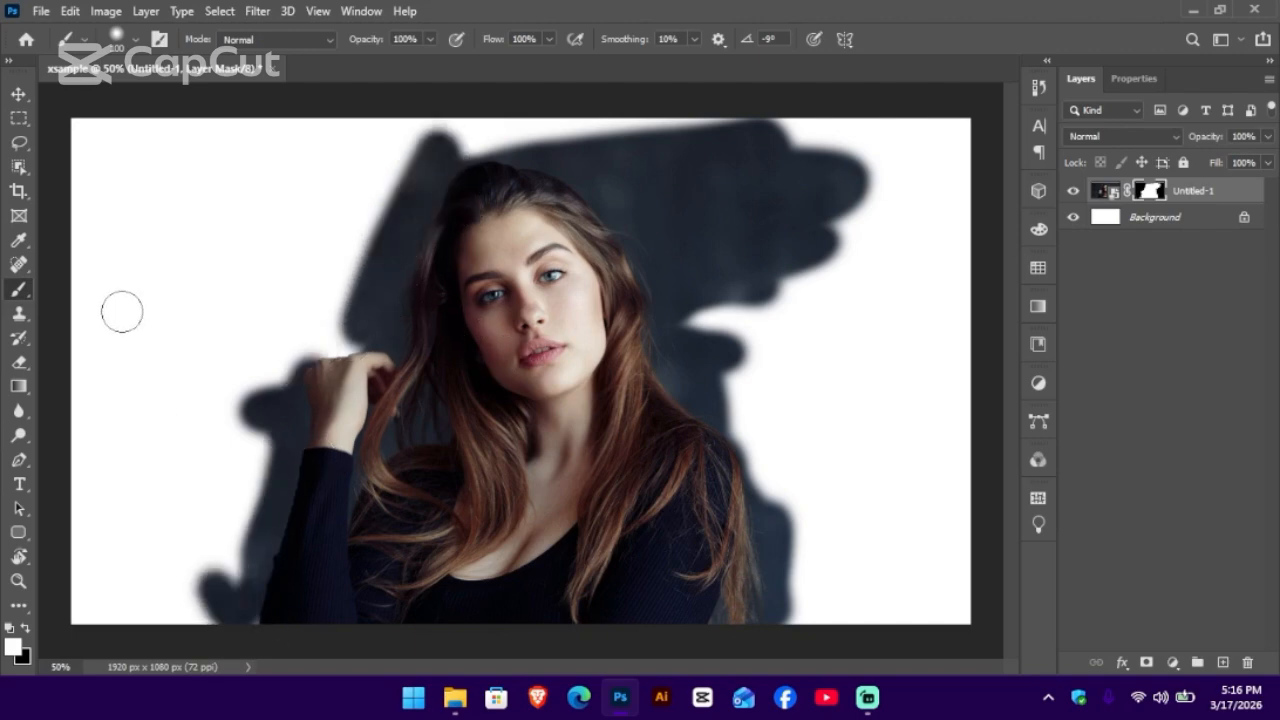
Undo the mask painting, the layer mask and the selection, keeping only the placed portrait above the Background layer
key(ctrl+z)
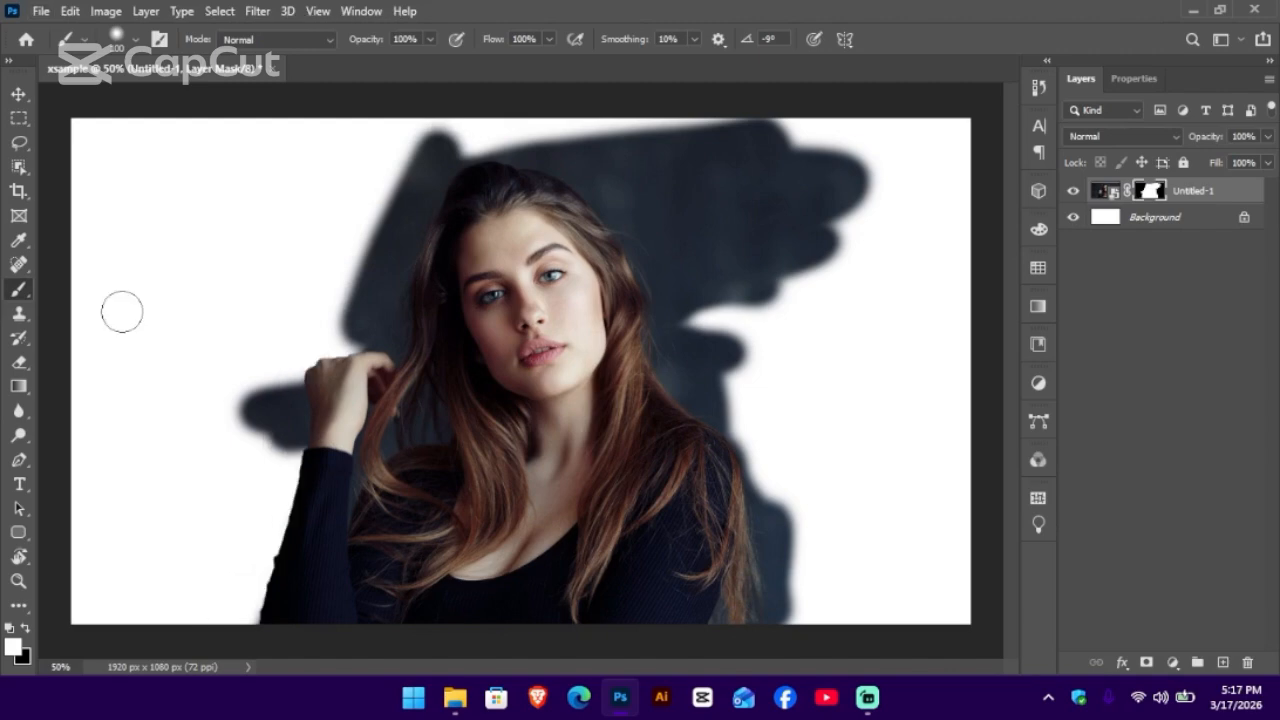
key(ctrl+z)
key(ctrl+z)
key(ctrl+z)
key(ctrl+z)
key(ctrl+z)
key(ctrl+z)
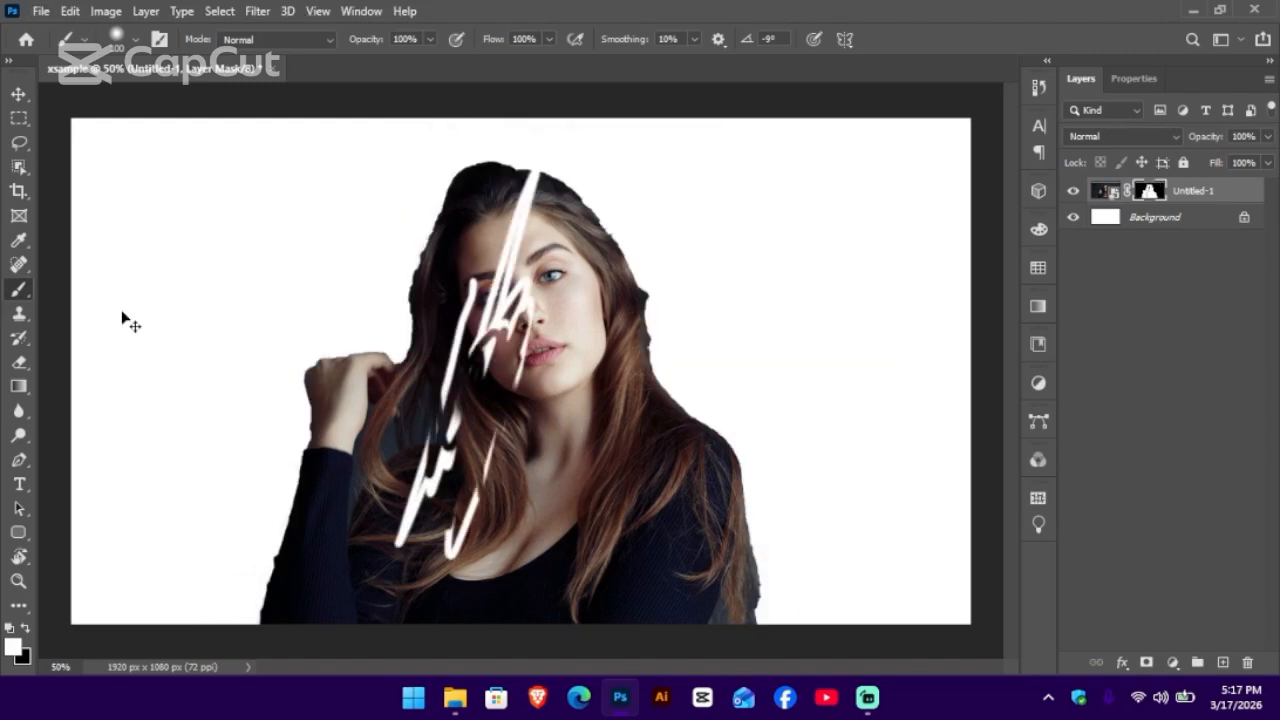
key(ctrl+z)
key(ctrl+z)
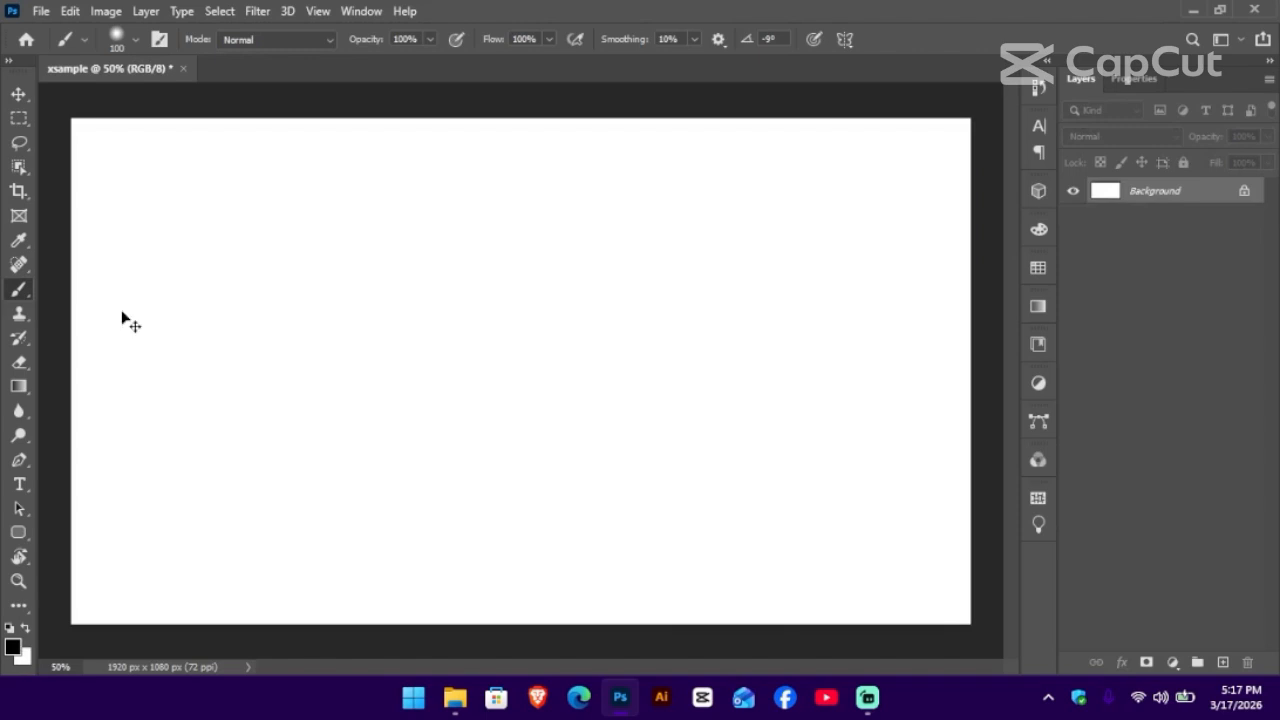
key(ctrl+shift+z)
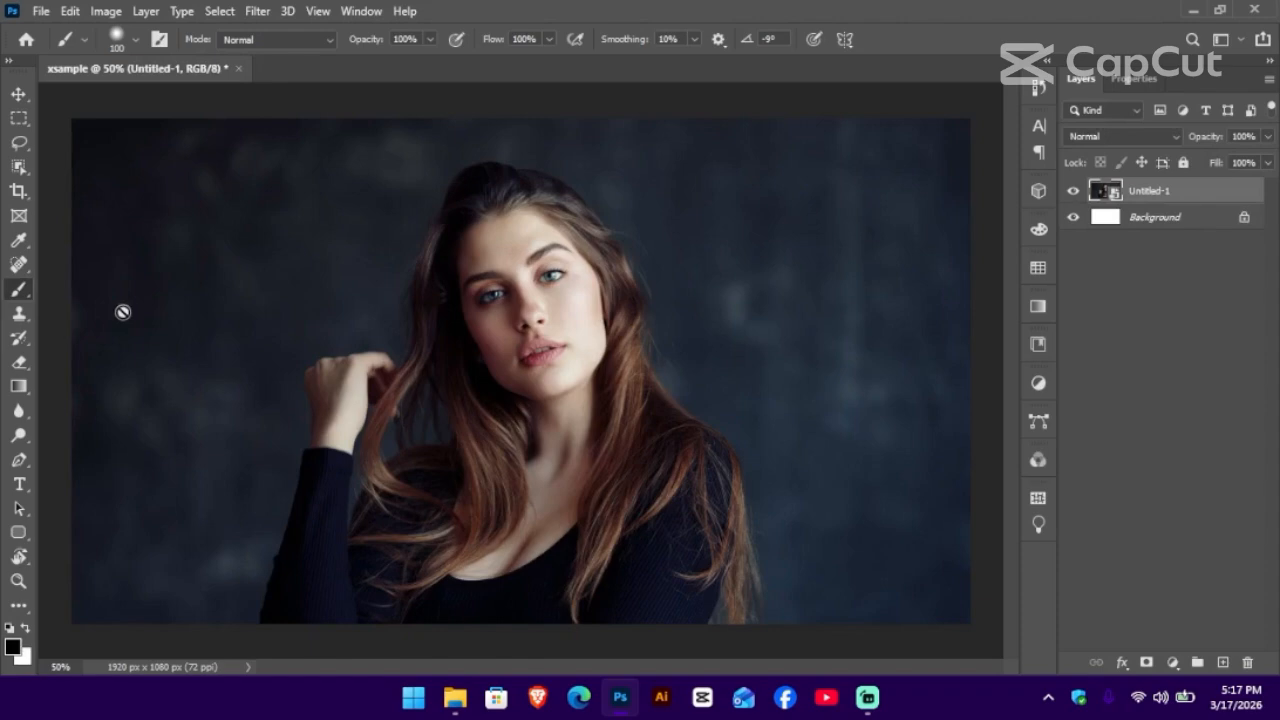
Switch to the Move tool and display the properties of the placed portrait layer
click(22, 95)
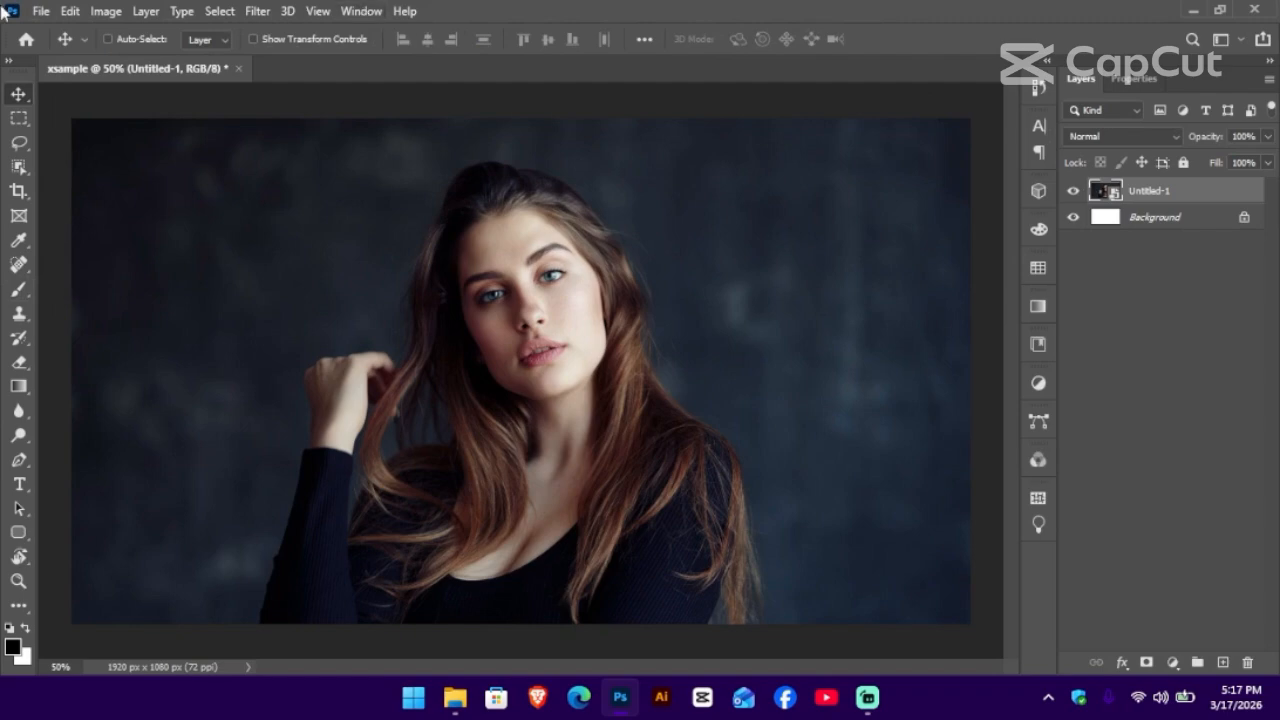
click(362, 11)
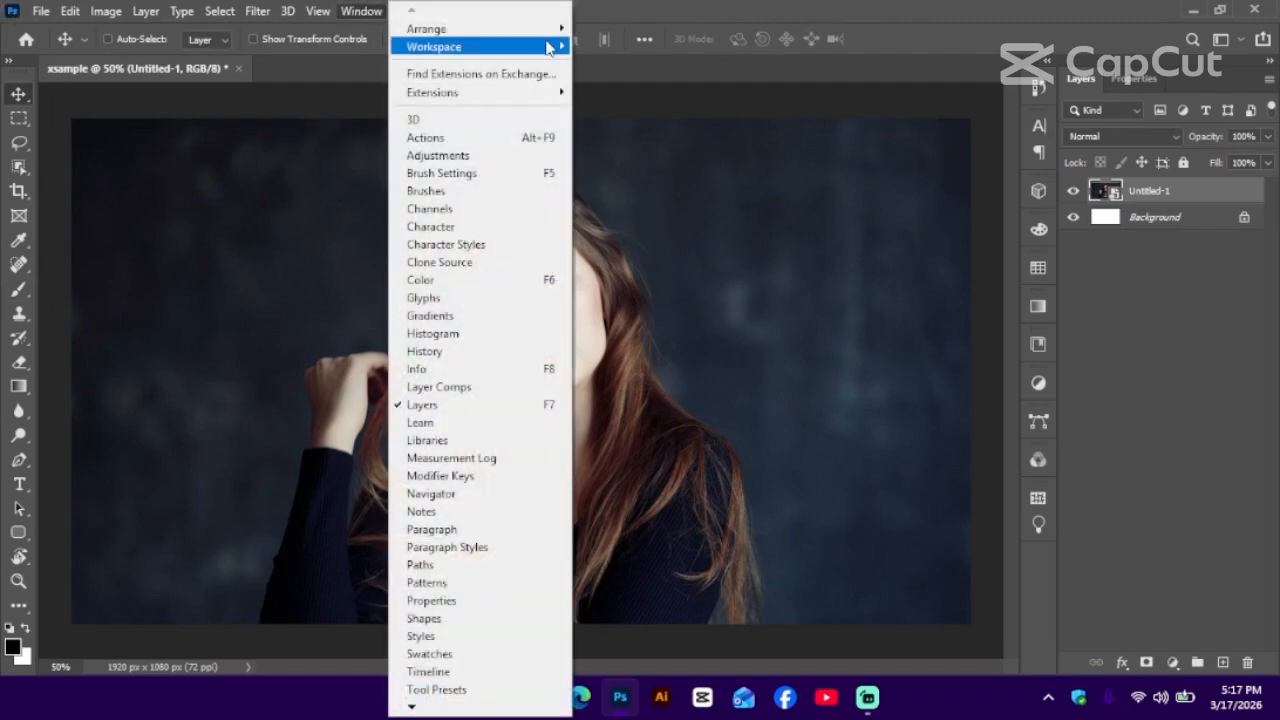
click(430, 600)
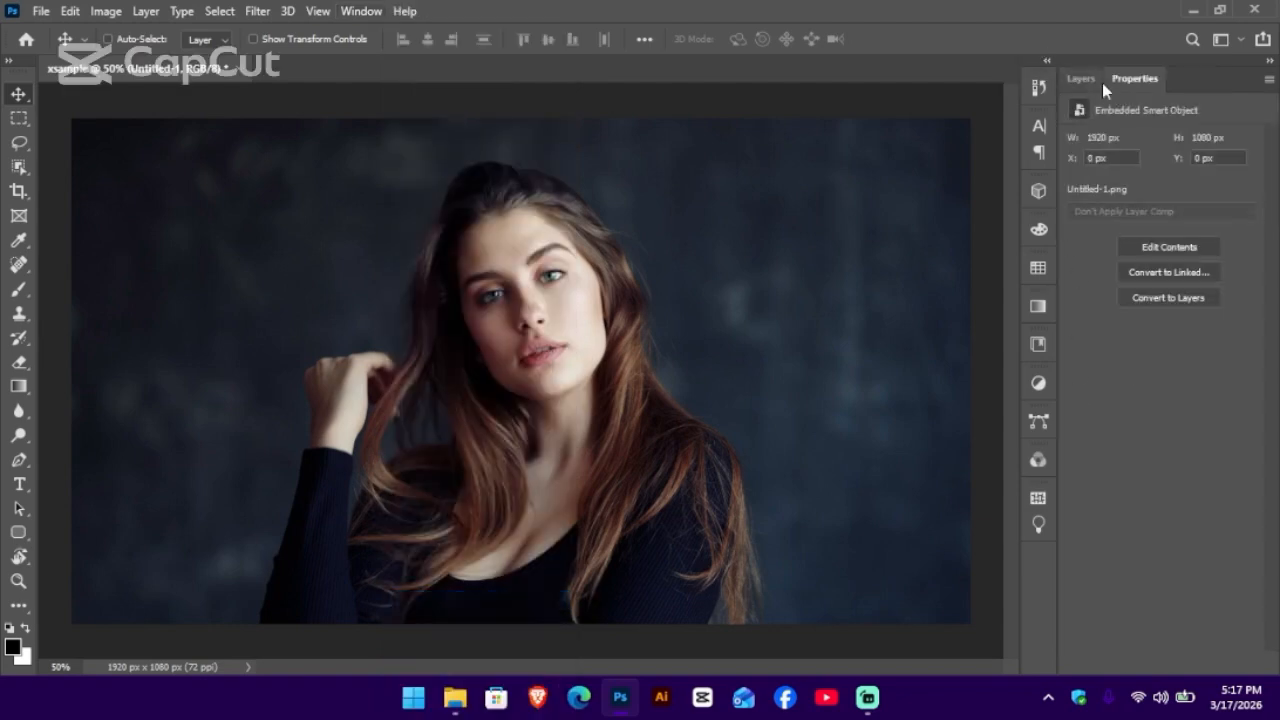
Open the contents of the portrait smart object and unlock its Background layer
click(1084, 78)
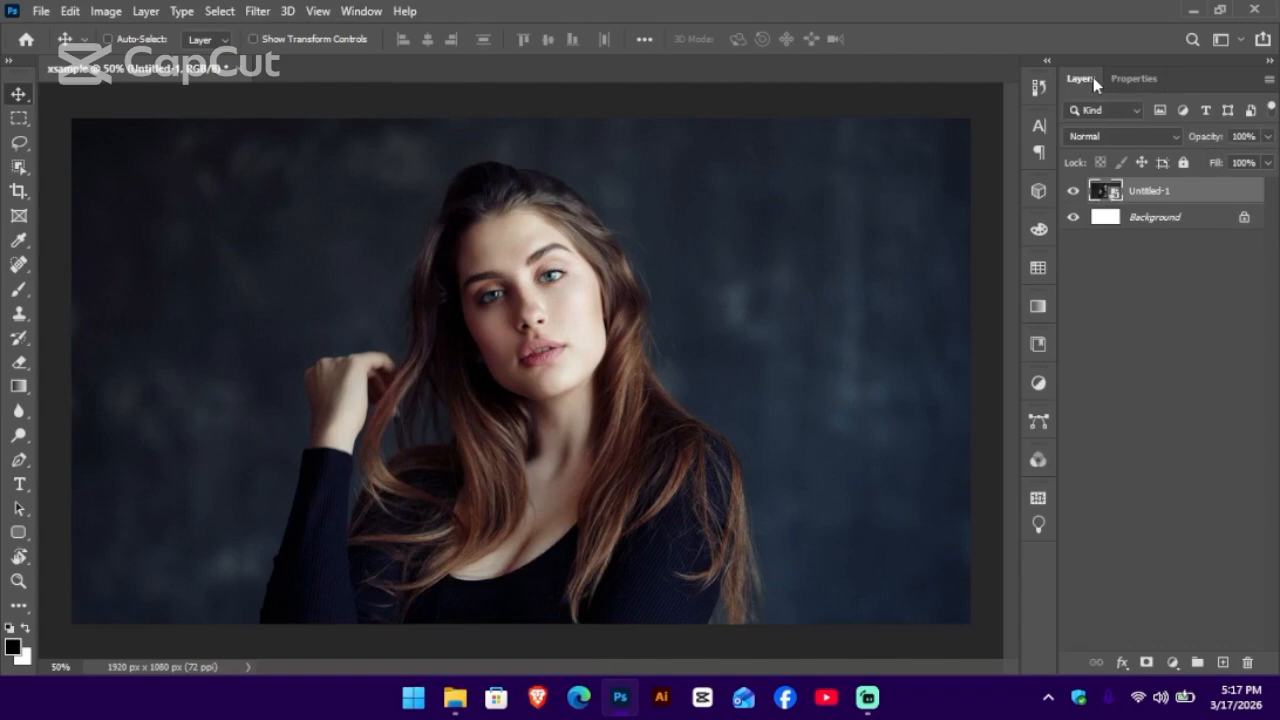
double_click(1113, 196)
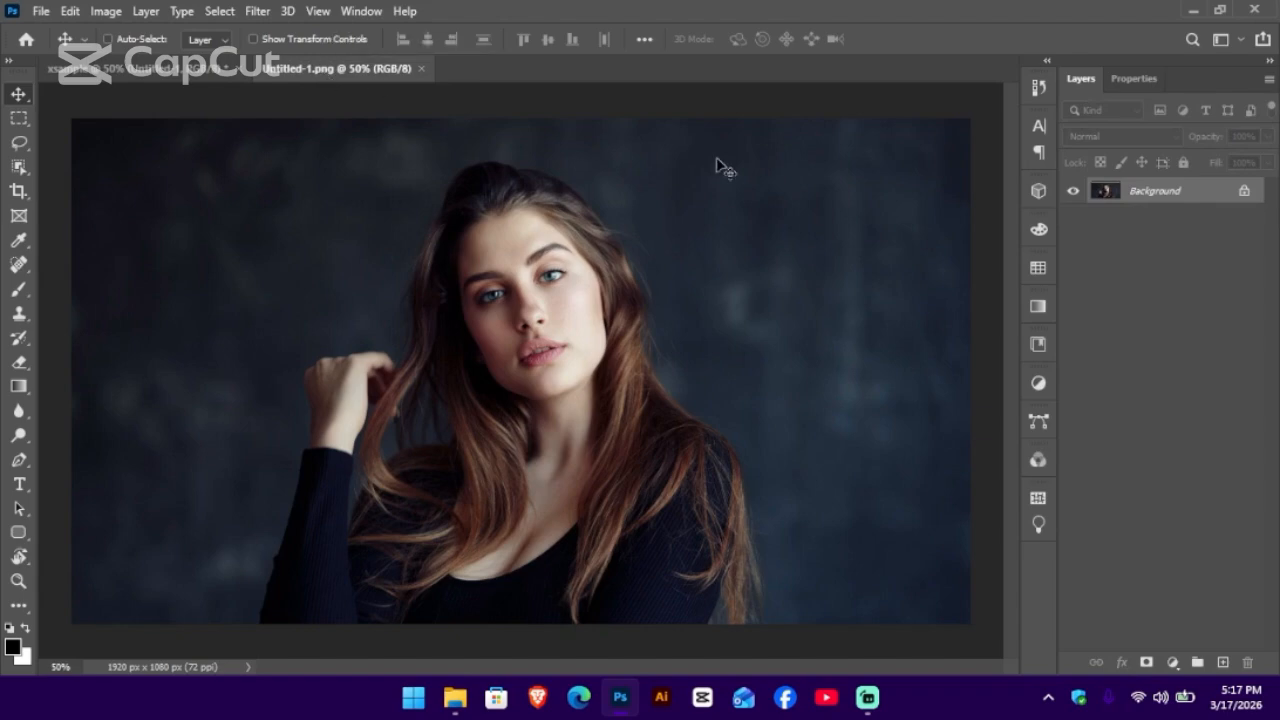
click(1245, 192)
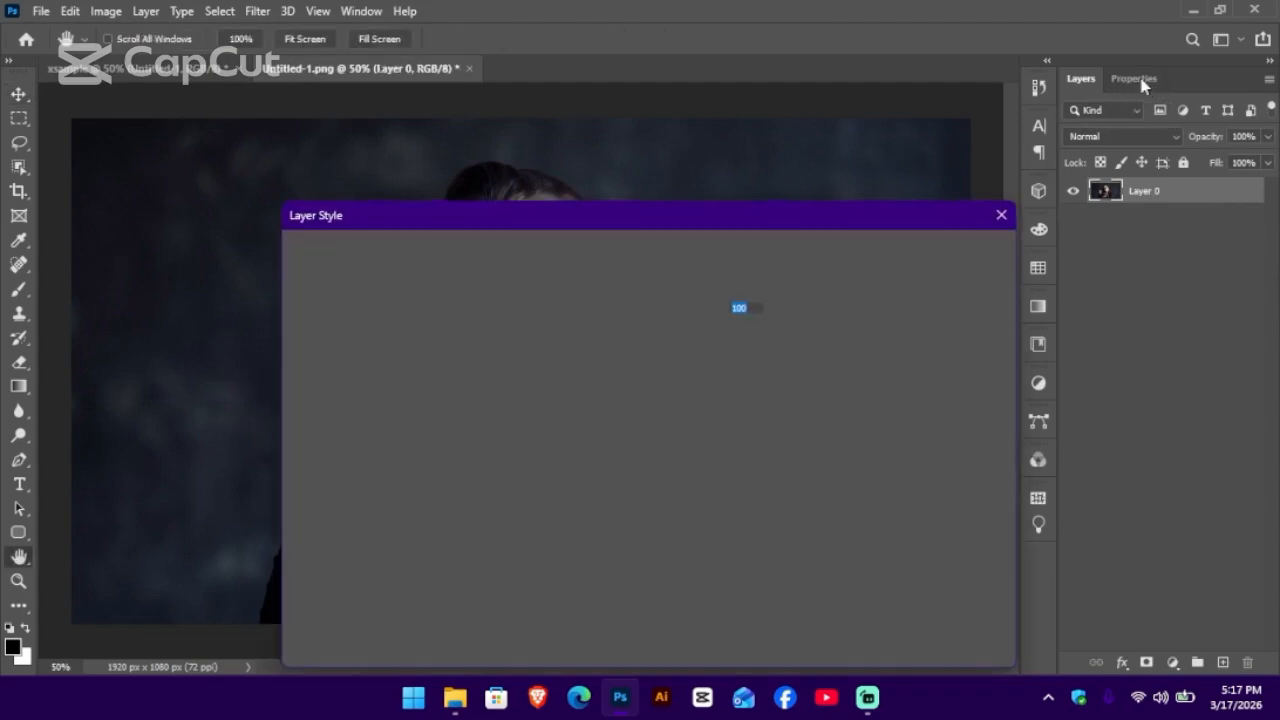
Dismiss the Layer Style dialog and apply the Remove Background quick action to the portrait's Layer 0
click(1138, 80)
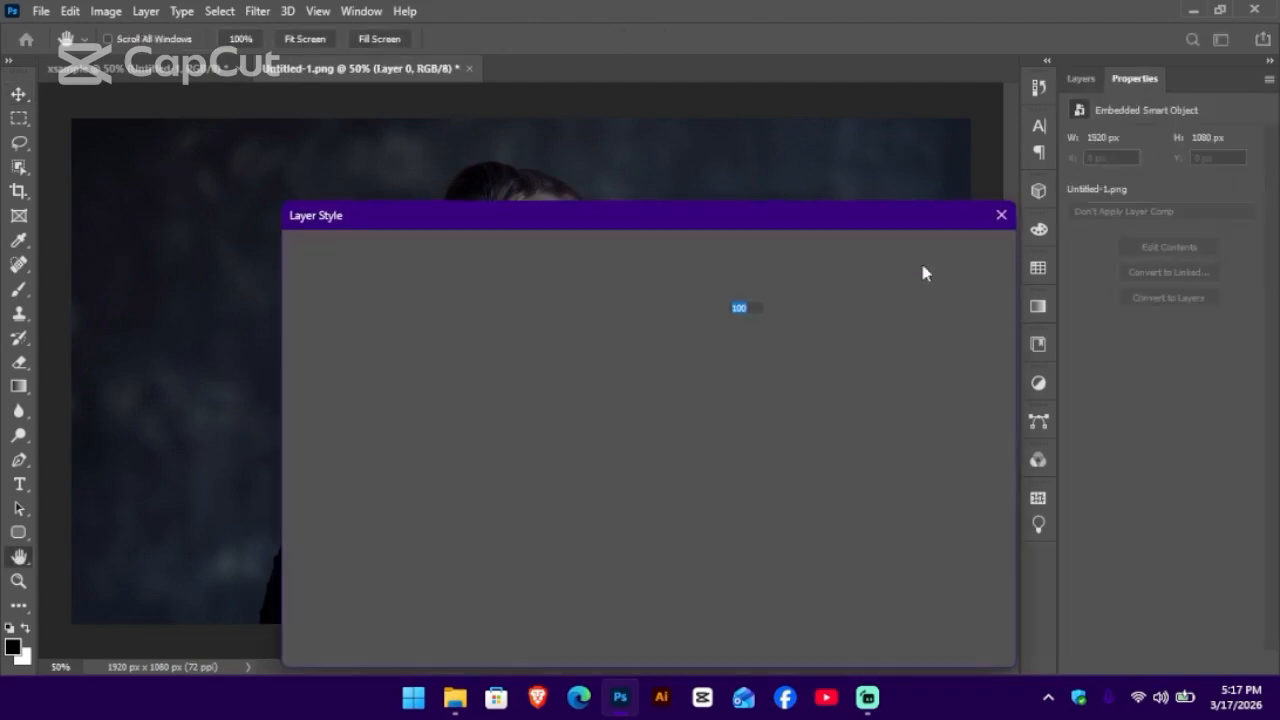
click(1002, 216)
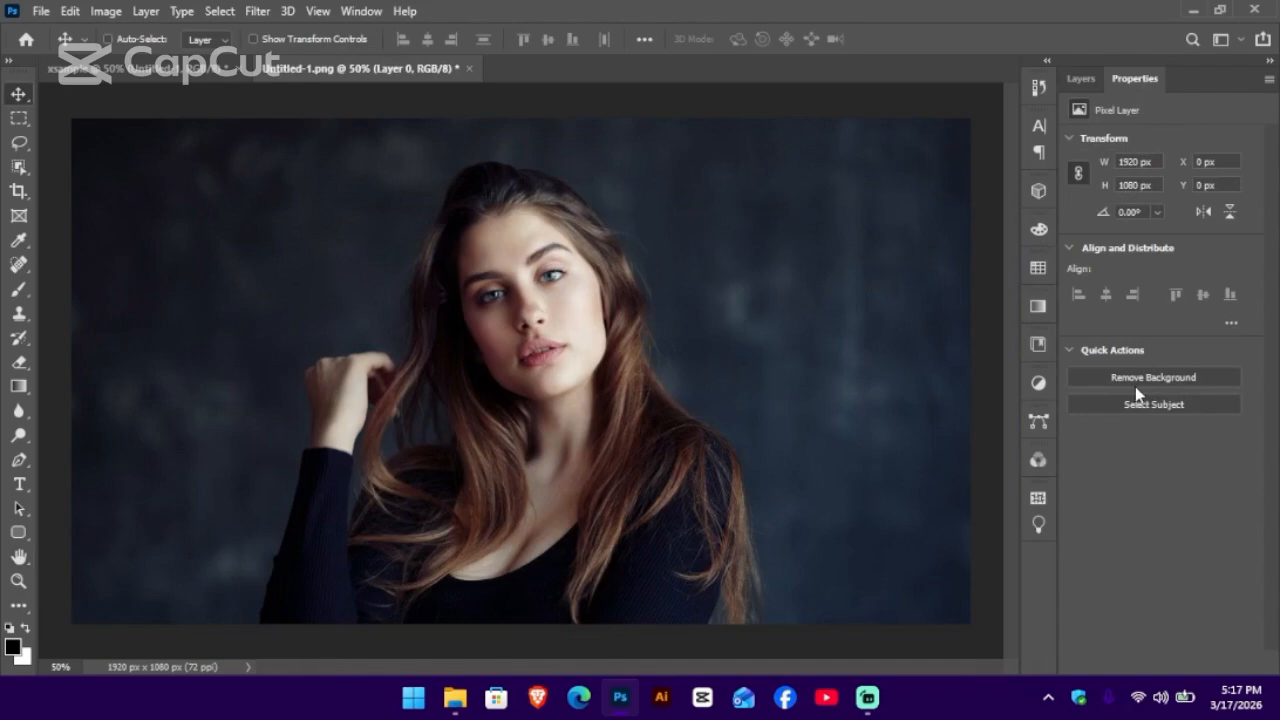
click(1163, 377)
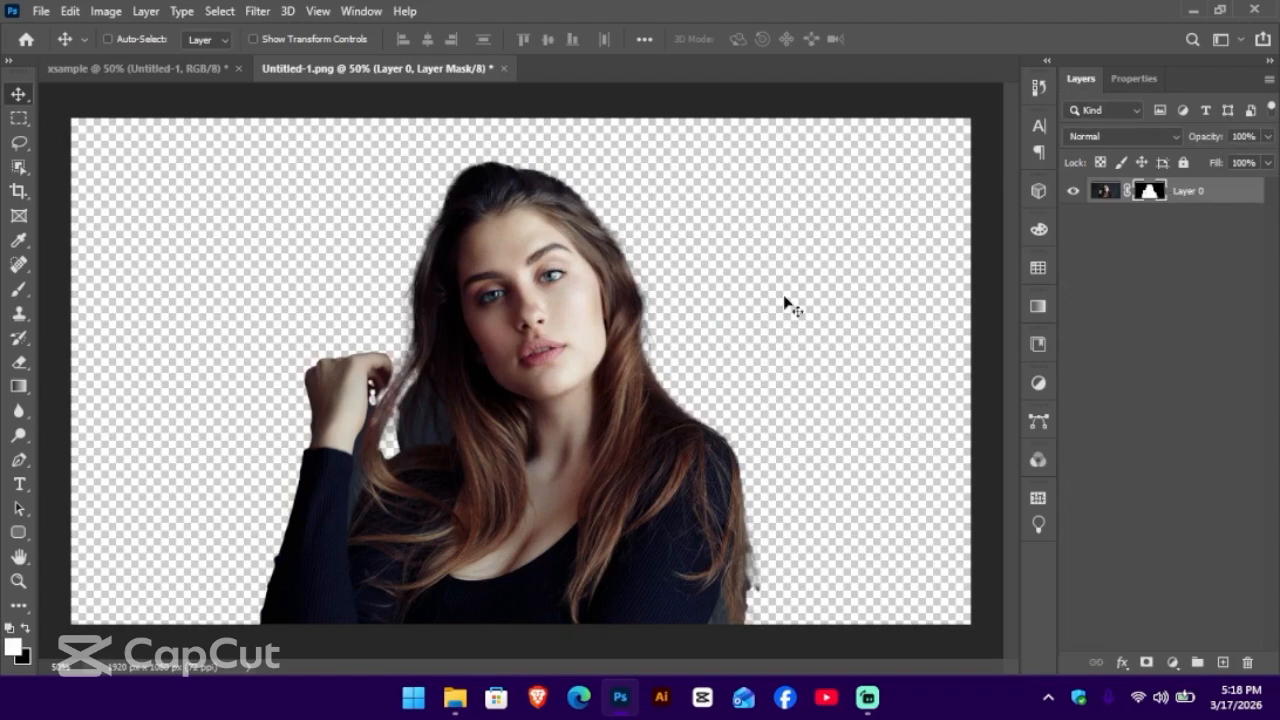
Try brush touch-ups on Layer 0's mask, with white beside the woman and with black near her raised hand
key(b)
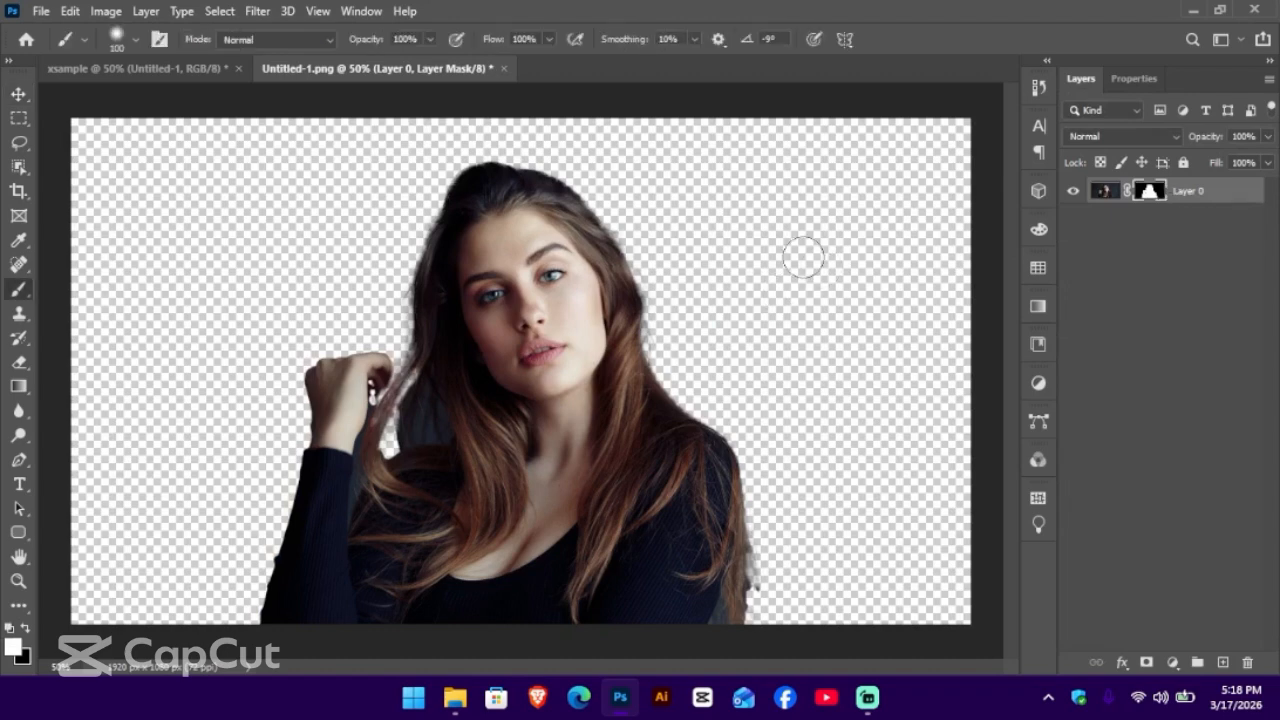
drag(674, 337, 690, 398)
mouse_move(789, 172)
mouse_down()
mouse_move(796, 230)
mouse_move(764, 240)
mouse_move(783, 191)
mouse_up()
key(ctrl+z)
key(x)
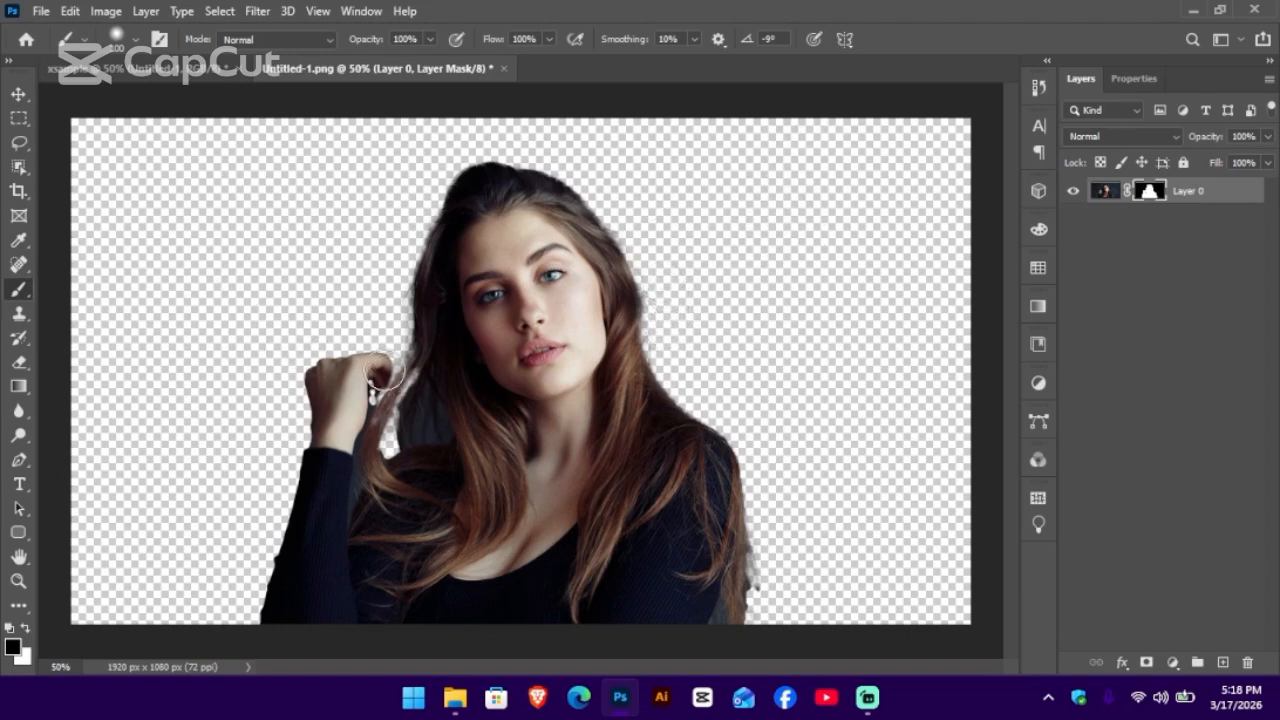
drag(391, 379, 396, 344)
Place the sunset lake image pexels-jplenio-2080960 from the Pictures folder and move its layer below Layer 0
click(456, 698)
click(492, 356)
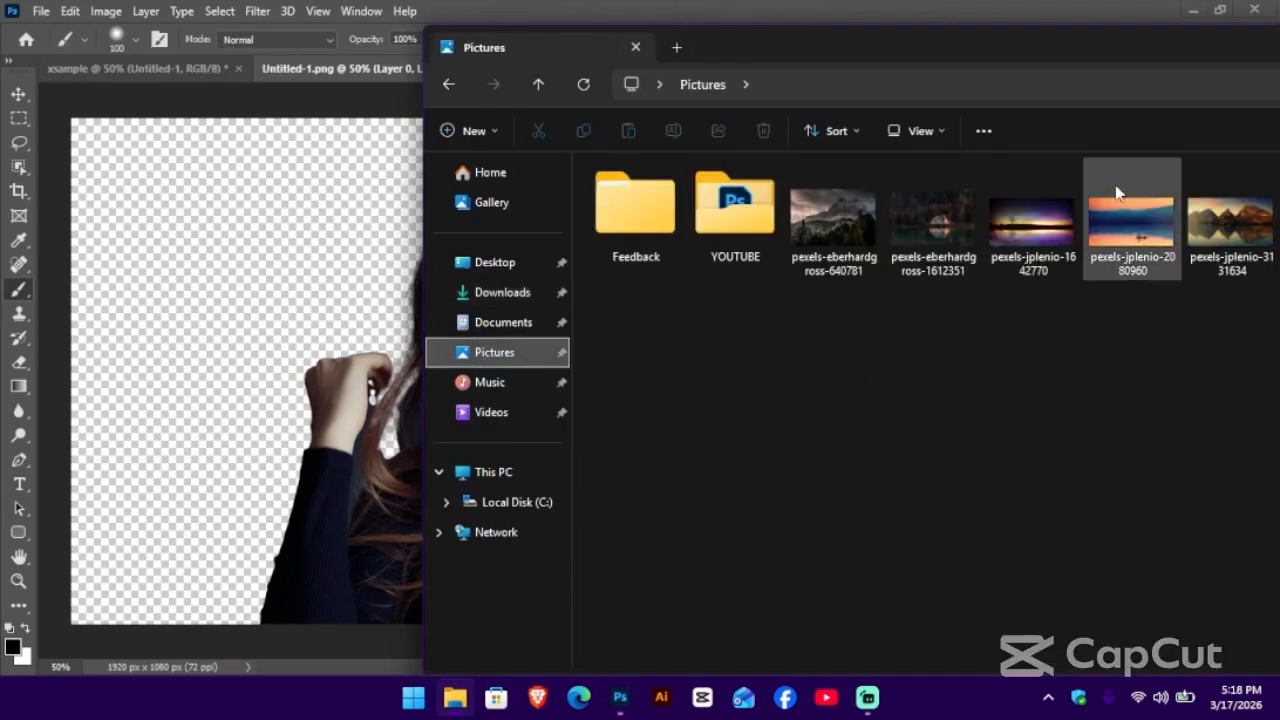
click(1116, 192)
click(298, 271)
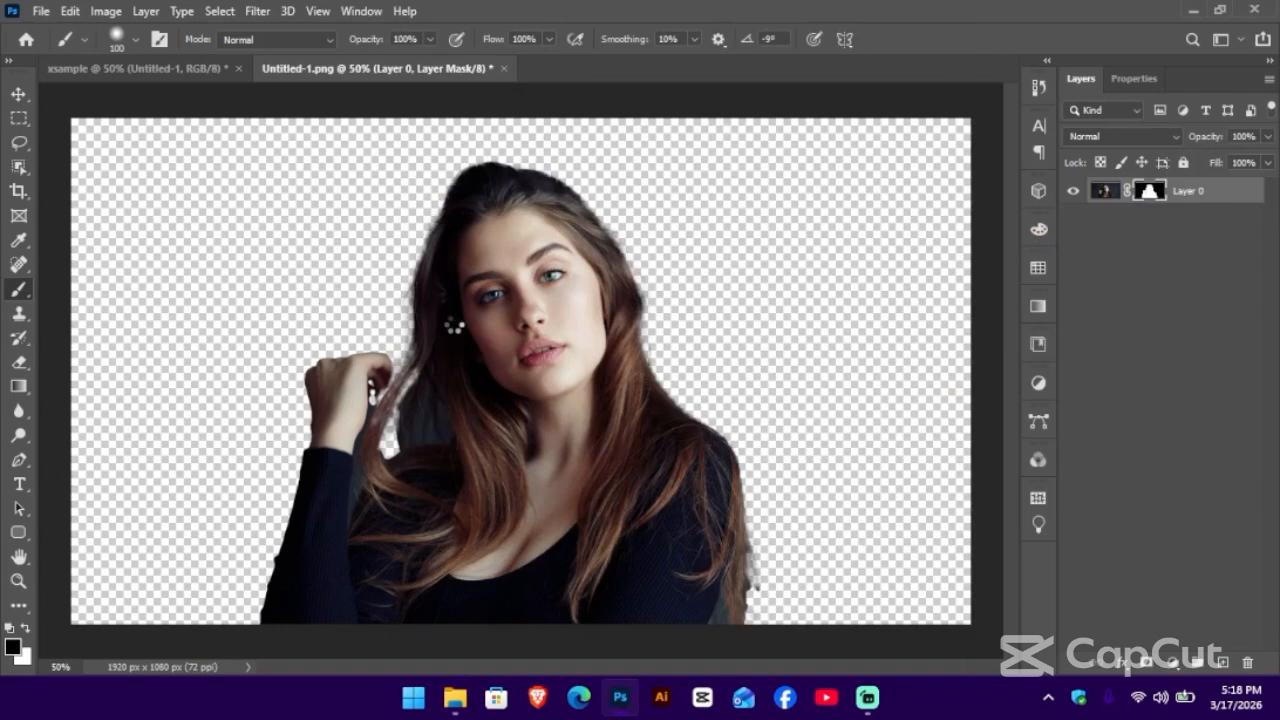
key(ctrl+t)
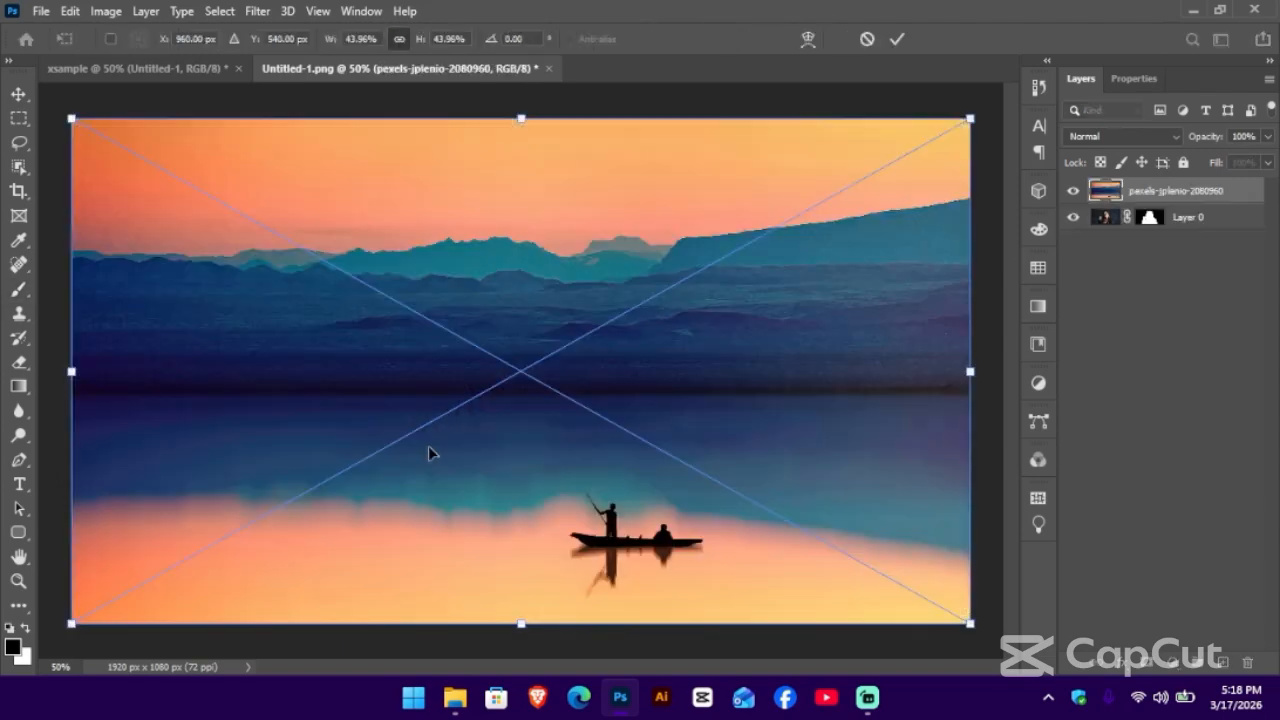
key(Return)
key(b)
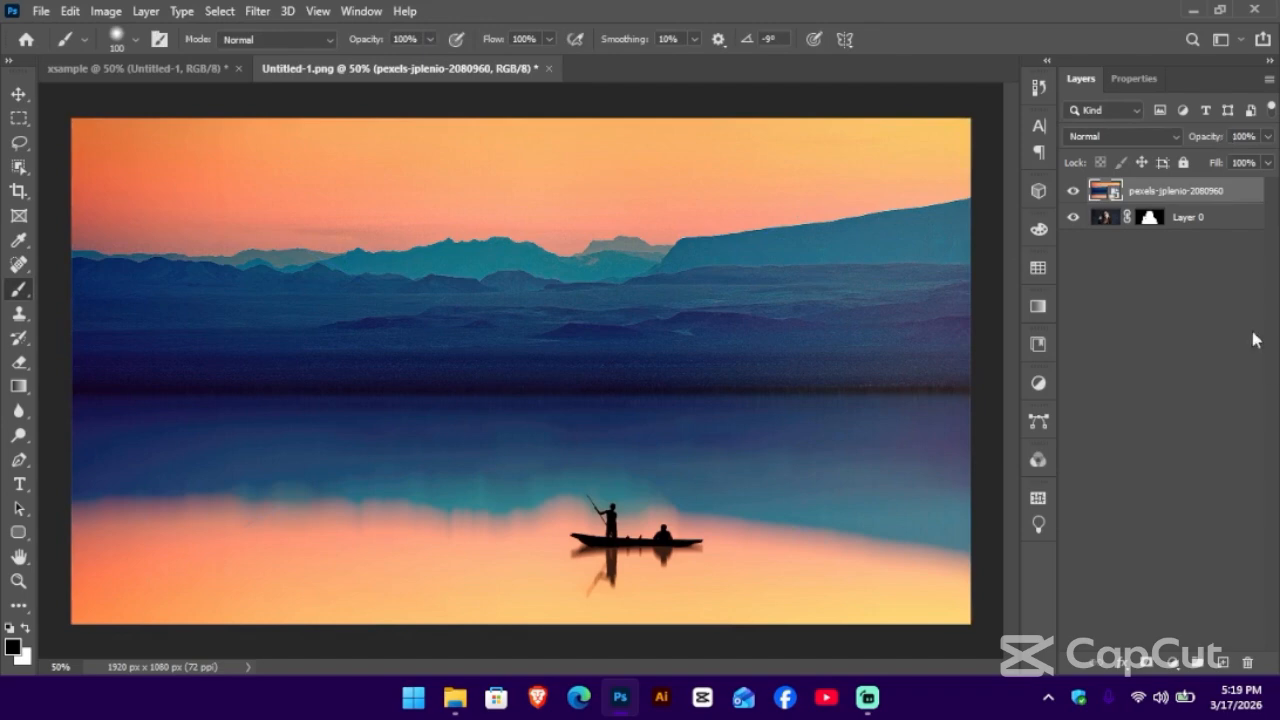
drag(1150, 190, 1150, 247)
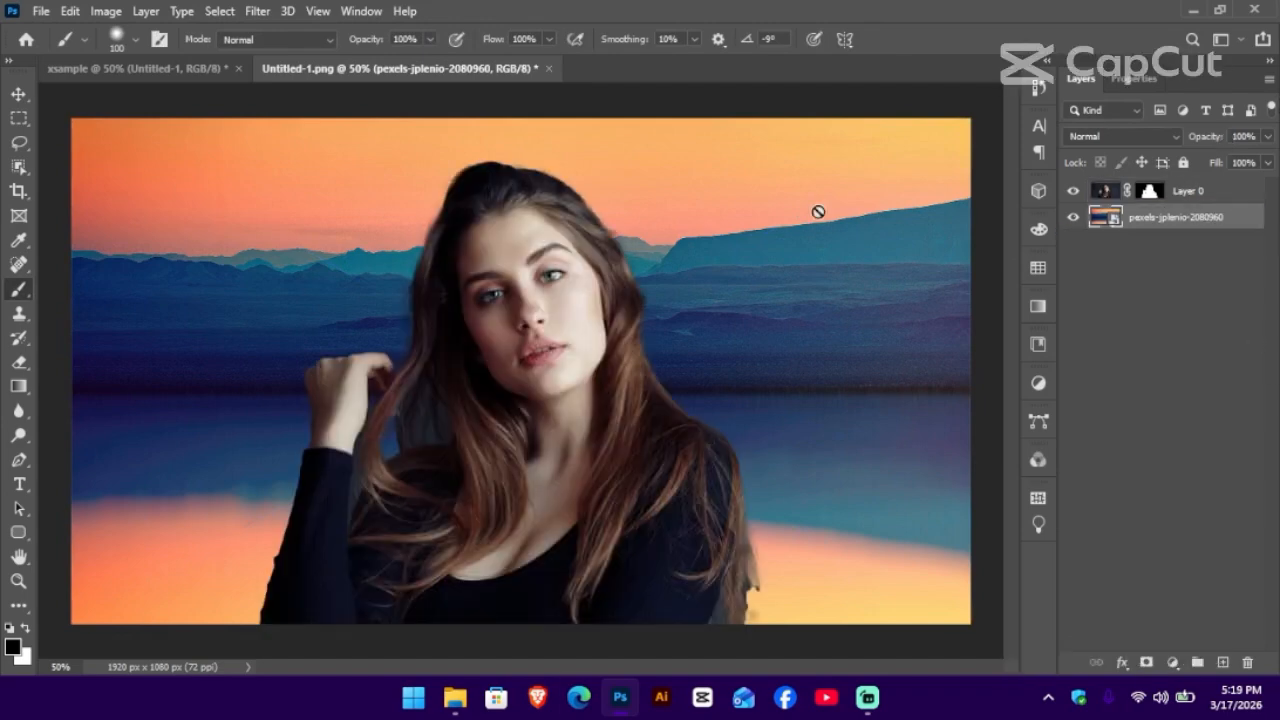
Apply a Gaussian Blur with a radius of 8.6 pixels to the sunset lake layer
click(259, 14)
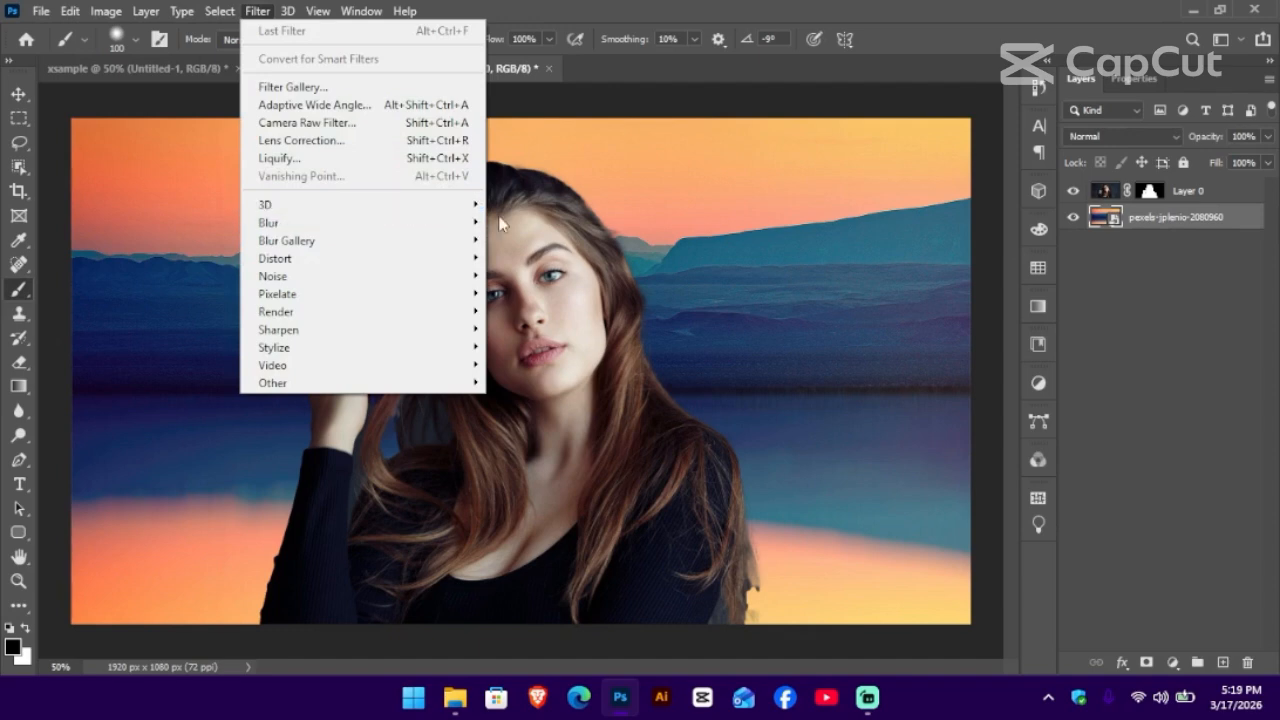
mouse_move(470, 222)
click(565, 293)
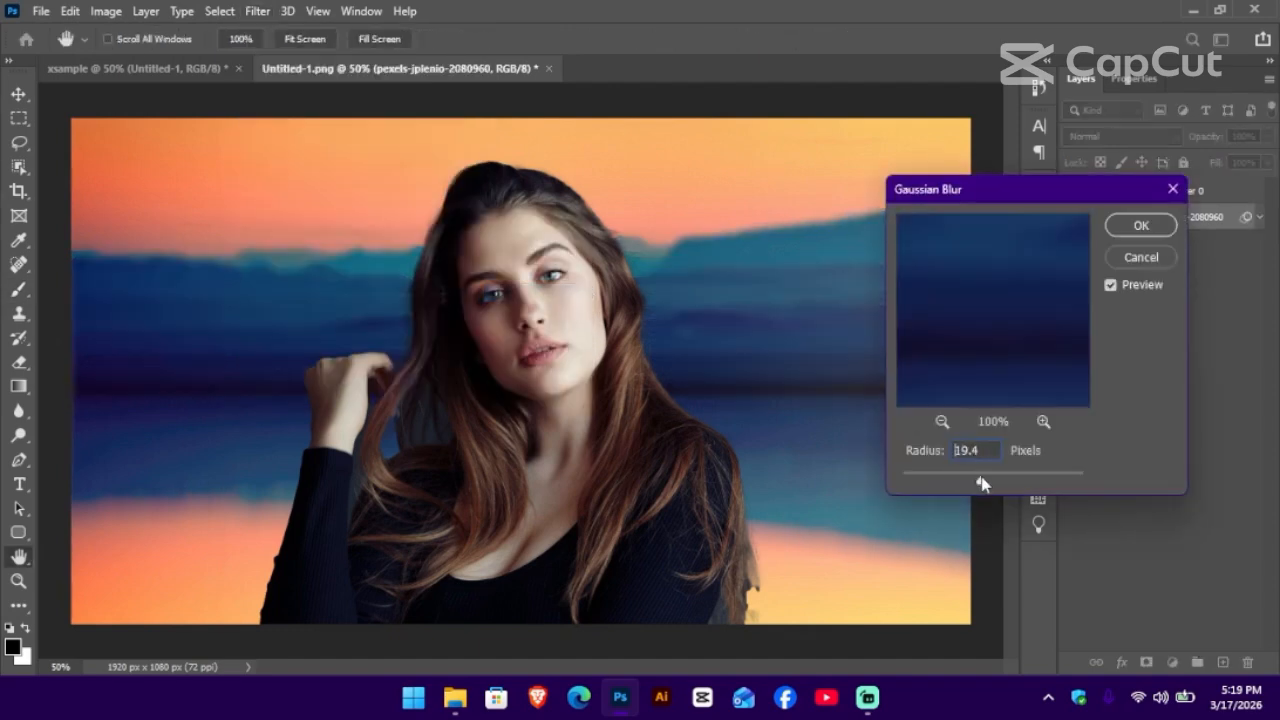
drag(982, 484, 967, 480)
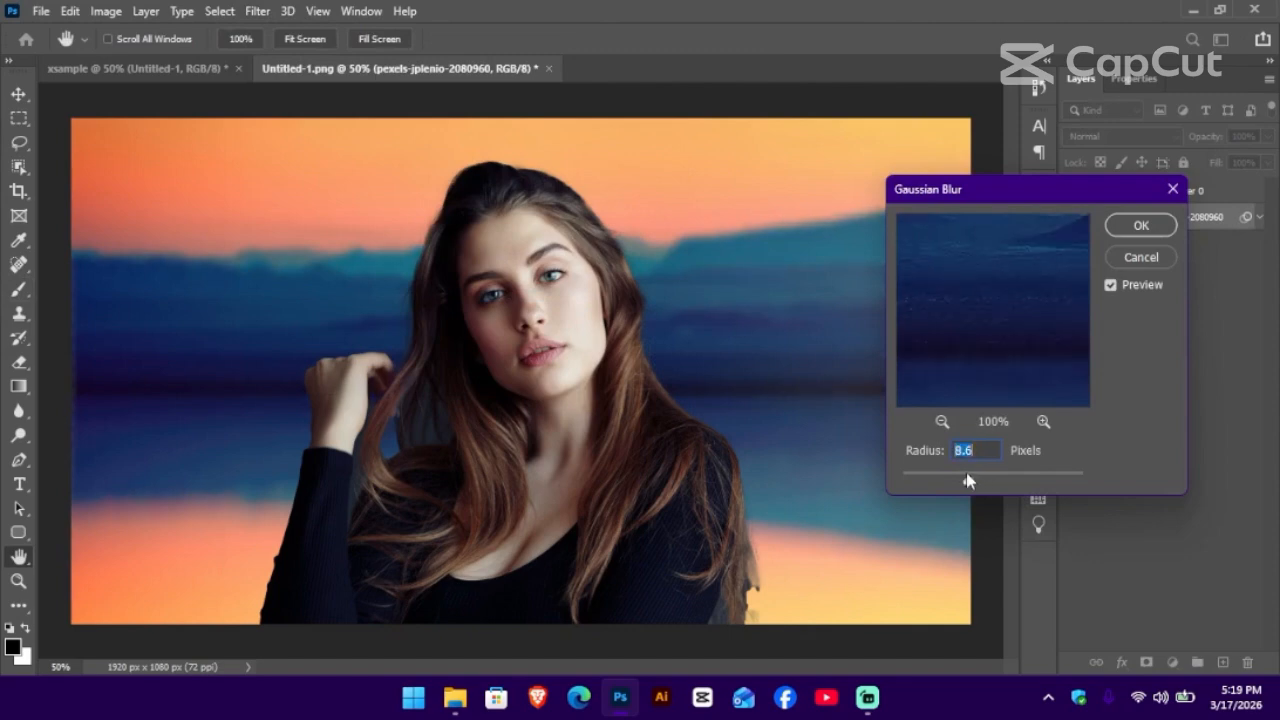
click(1139, 228)
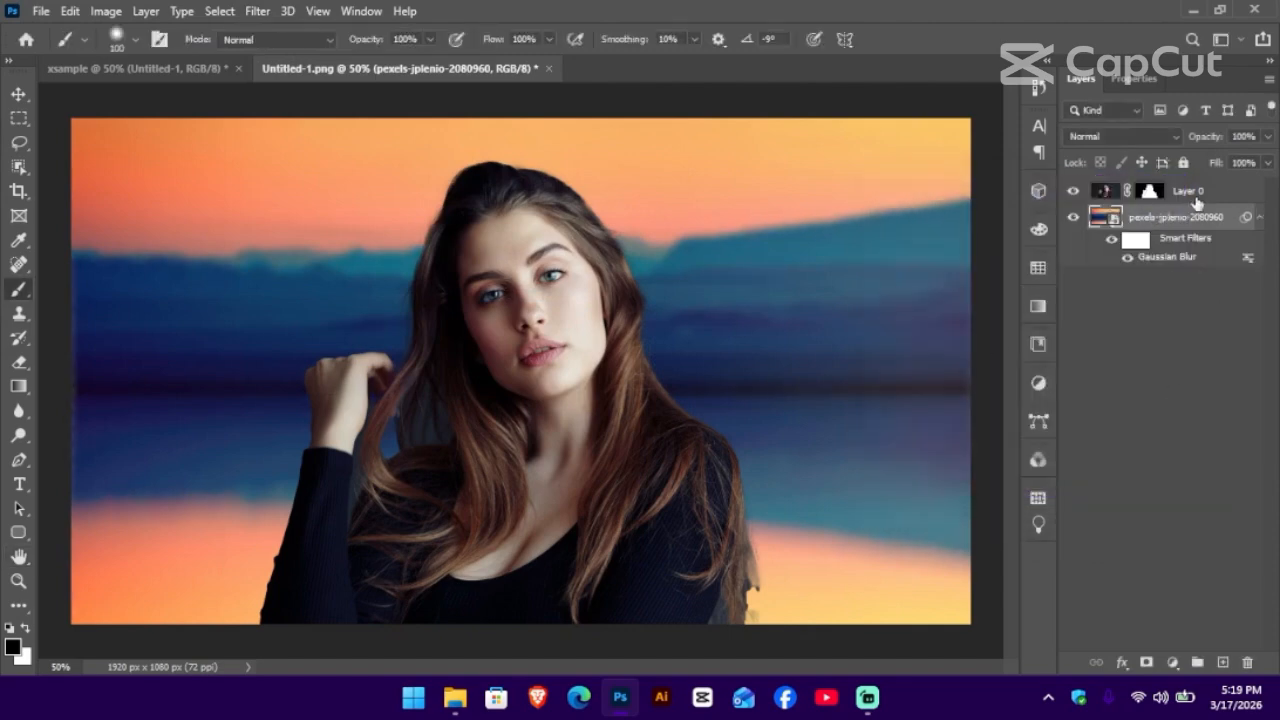
Add a Gradient Fill layer above the blurred lake image, using a reversed Radial style at 221% scale
click(1202, 189)
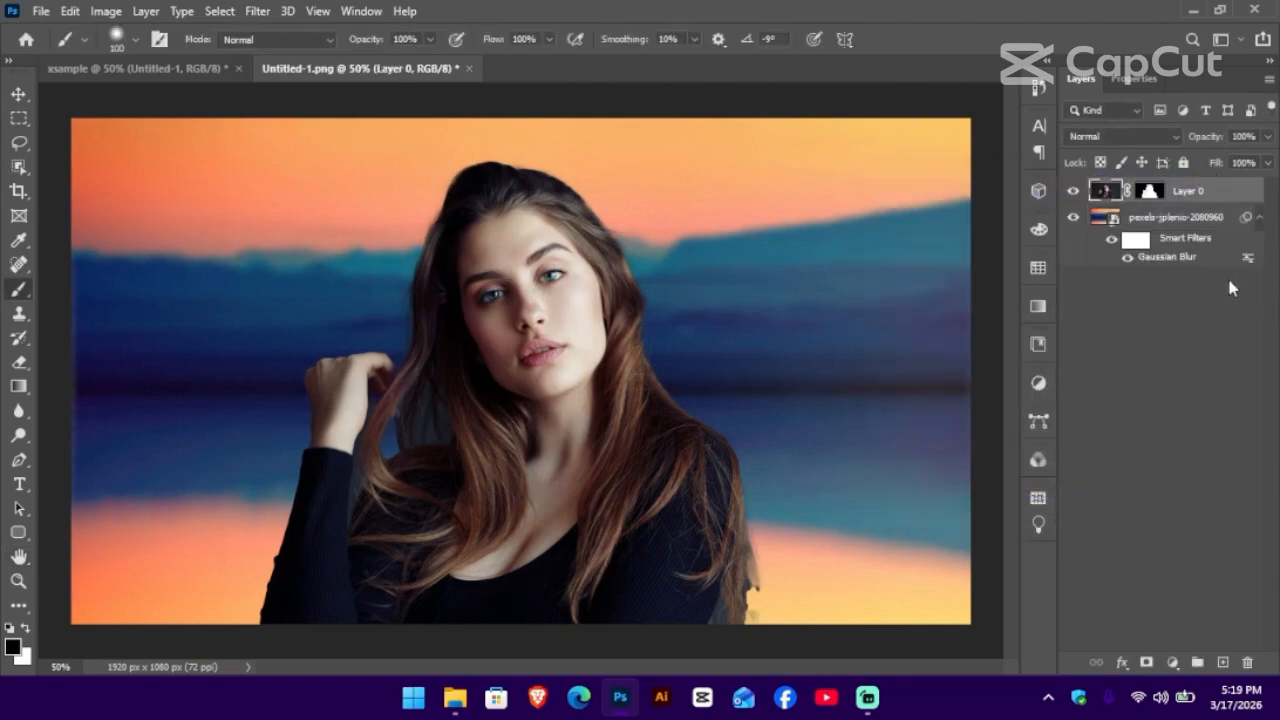
click(1188, 222)
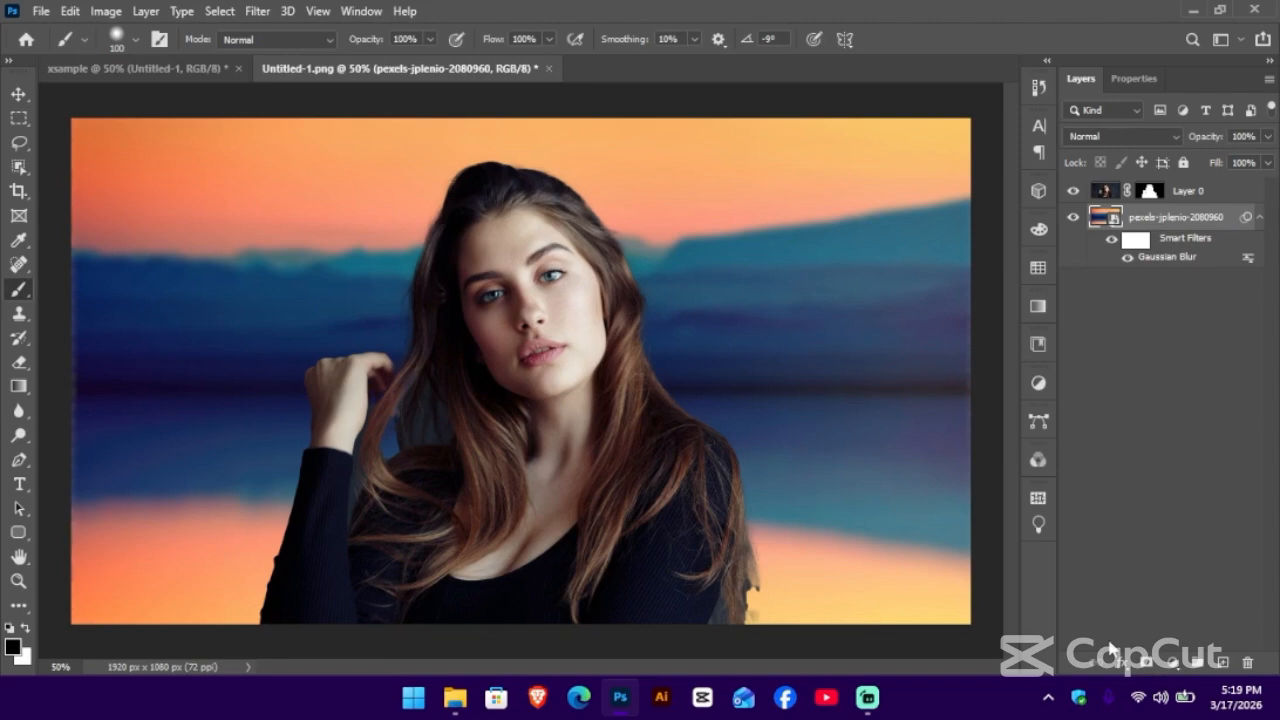
click(1173, 662)
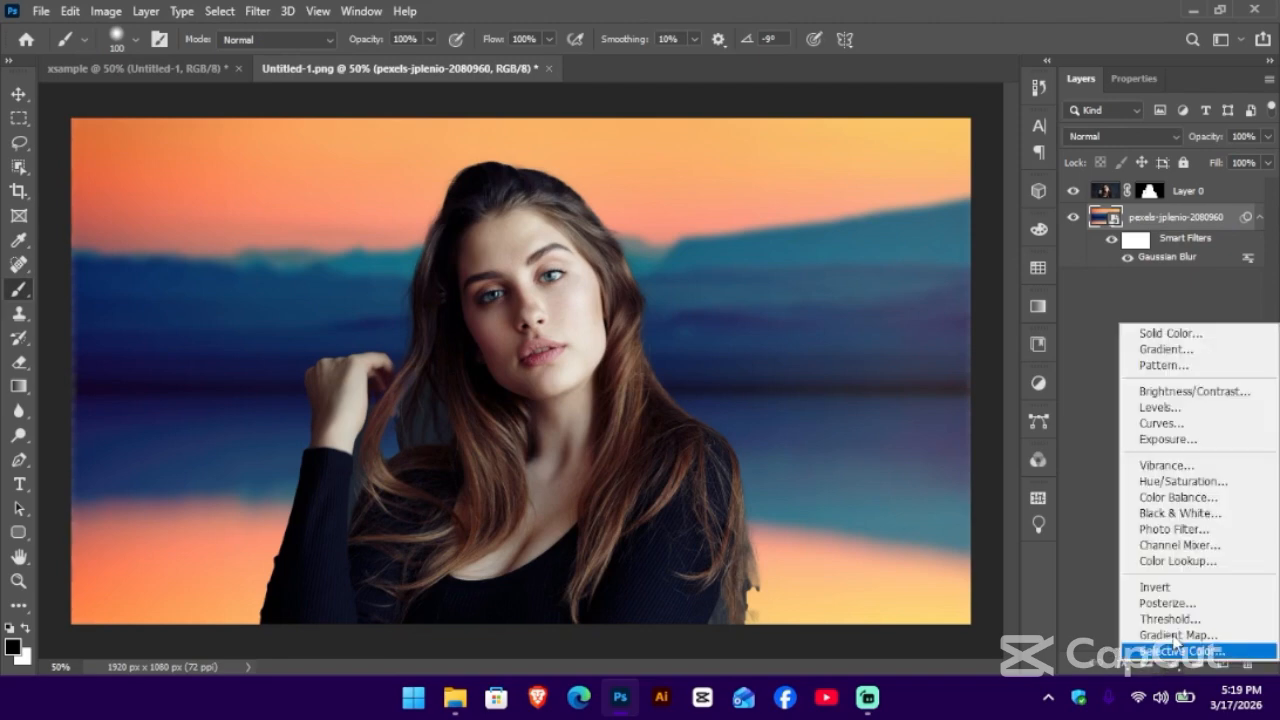
click(1212, 349)
click(766, 266)
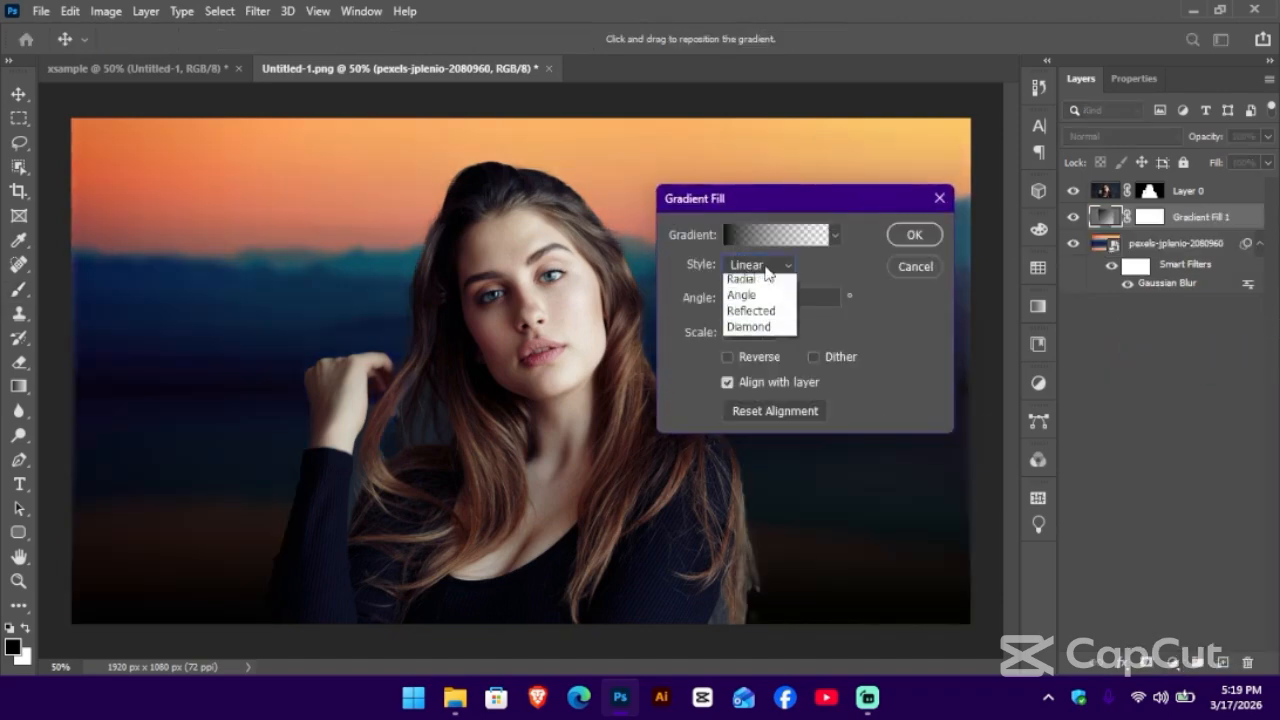
click(764, 297)
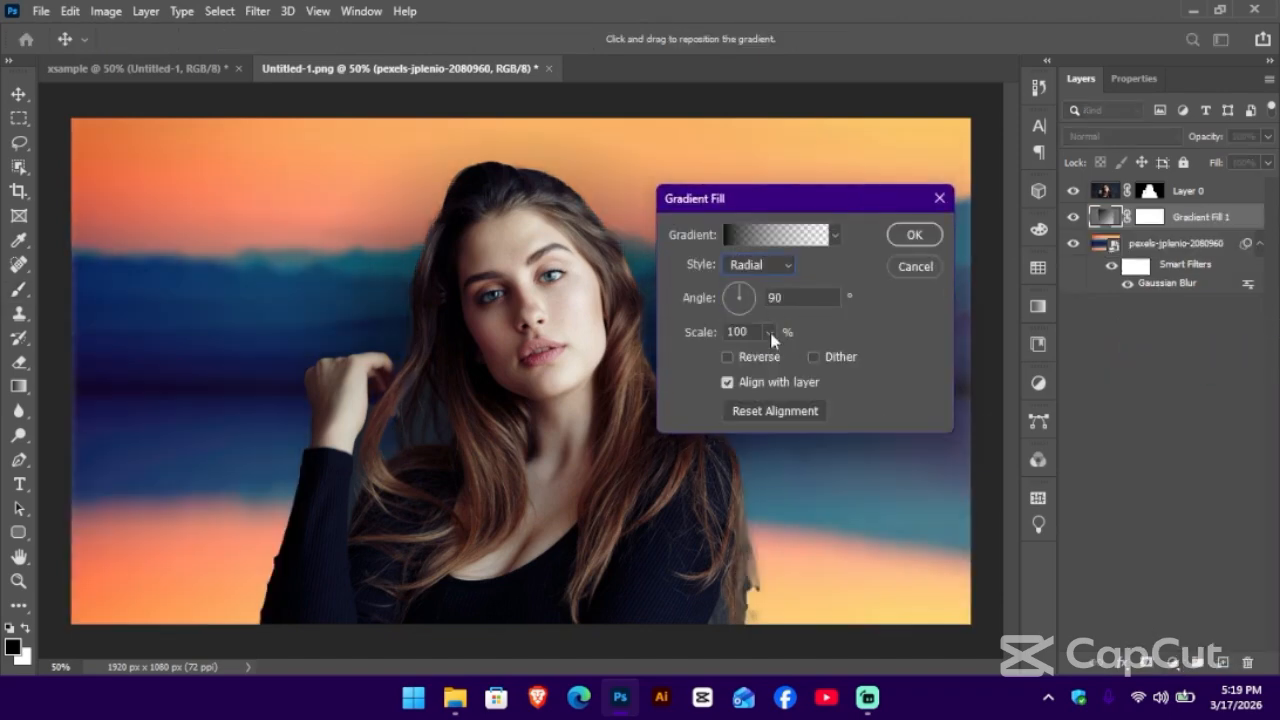
click(727, 357)
click(768, 332)
drag(766, 356, 780, 354)
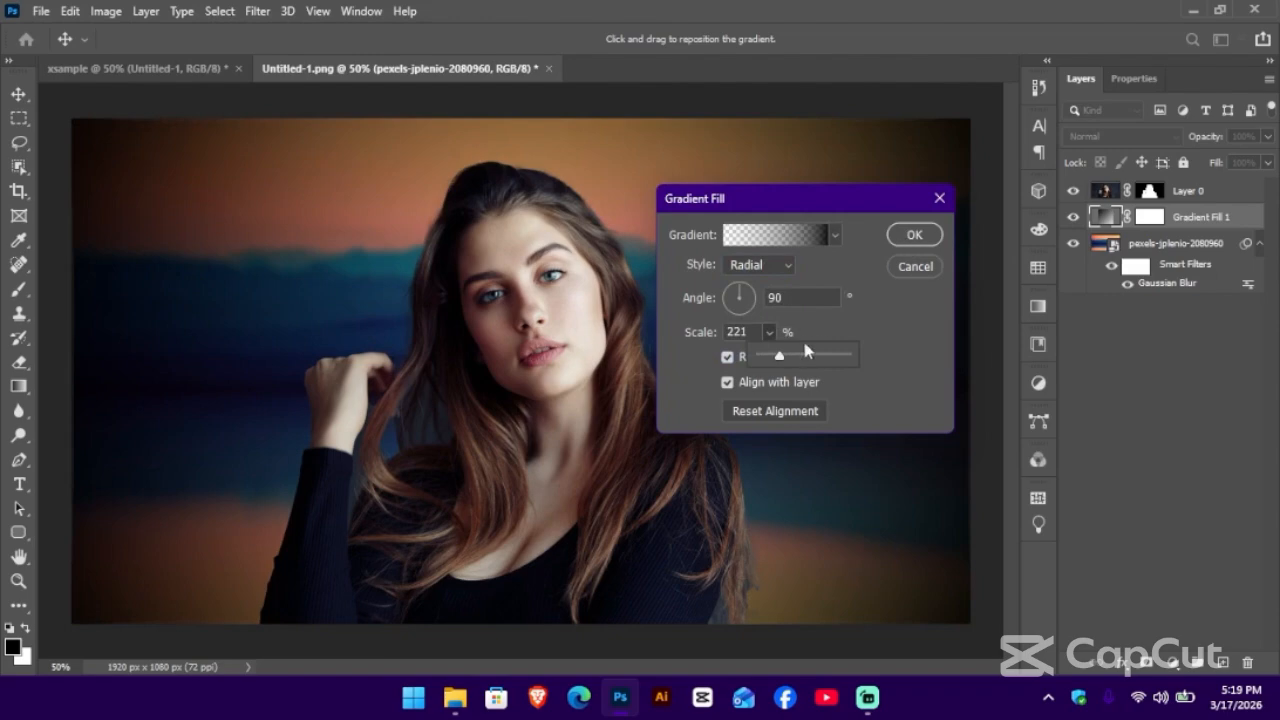
click(912, 234)
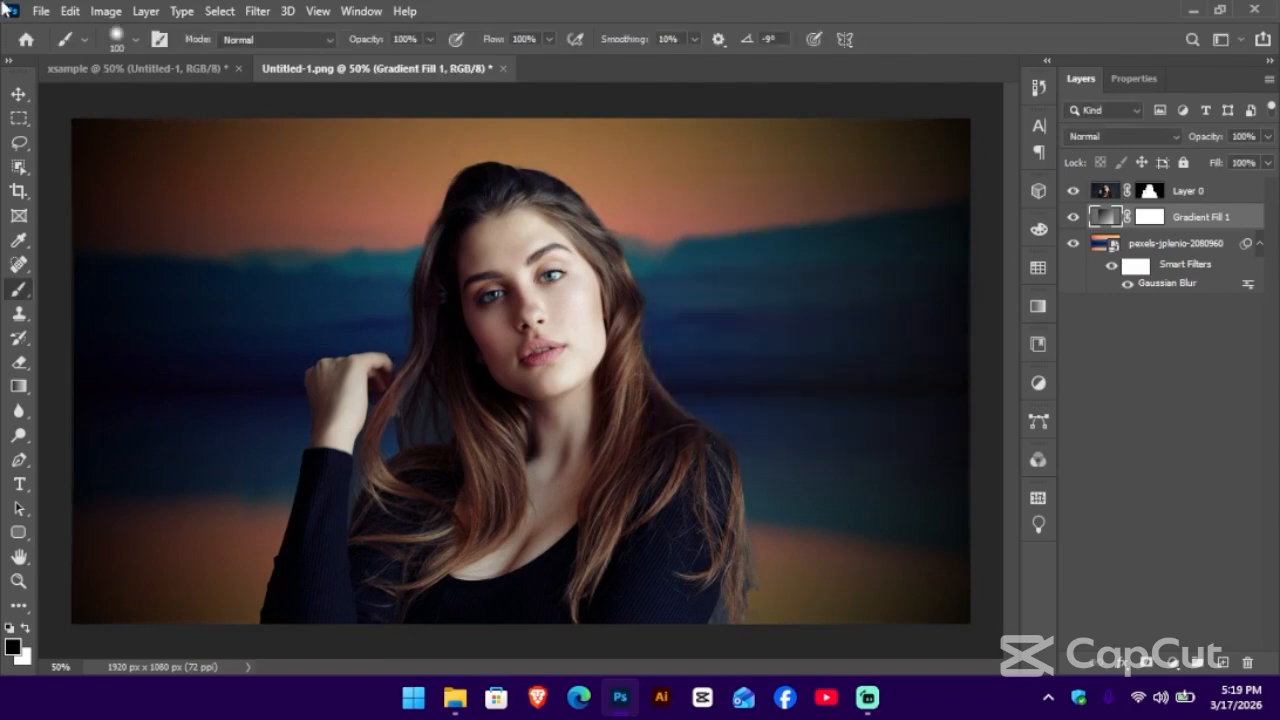
Place Untitled-1.jpg from the Downloads folder into the Untitled-1.png document and move its layer above Layer 0
click(101, 70)
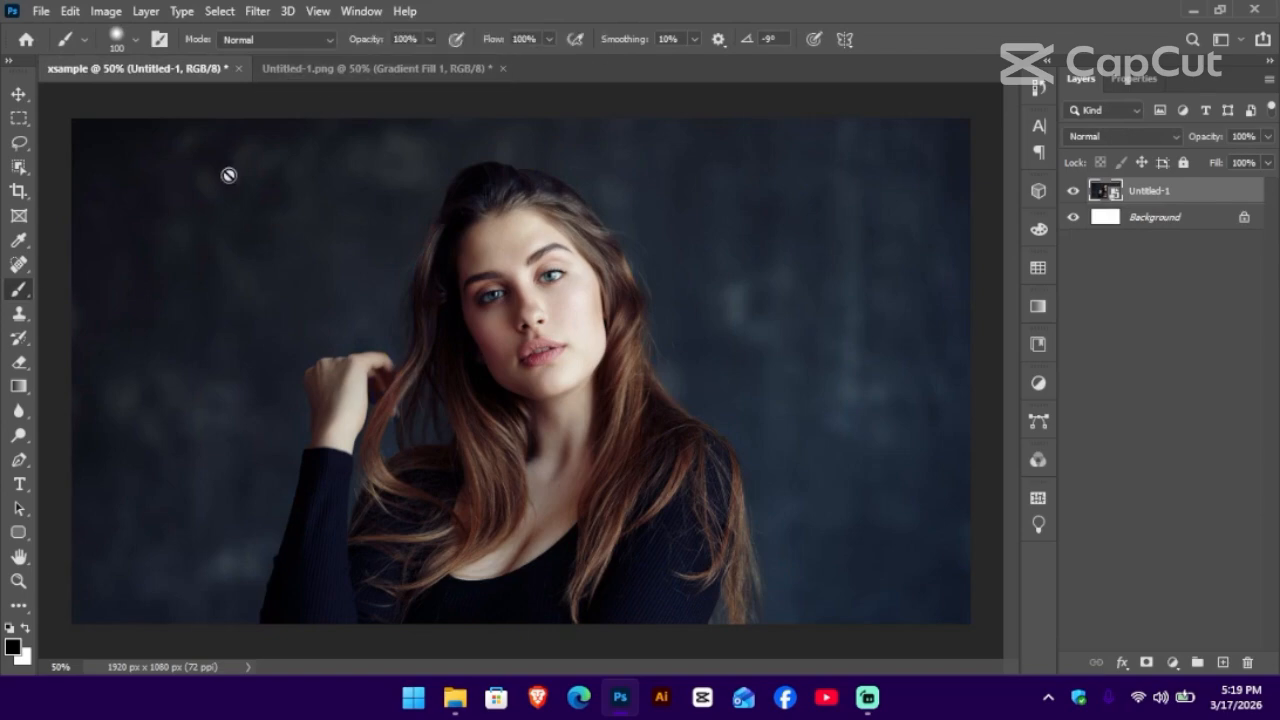
click(325, 70)
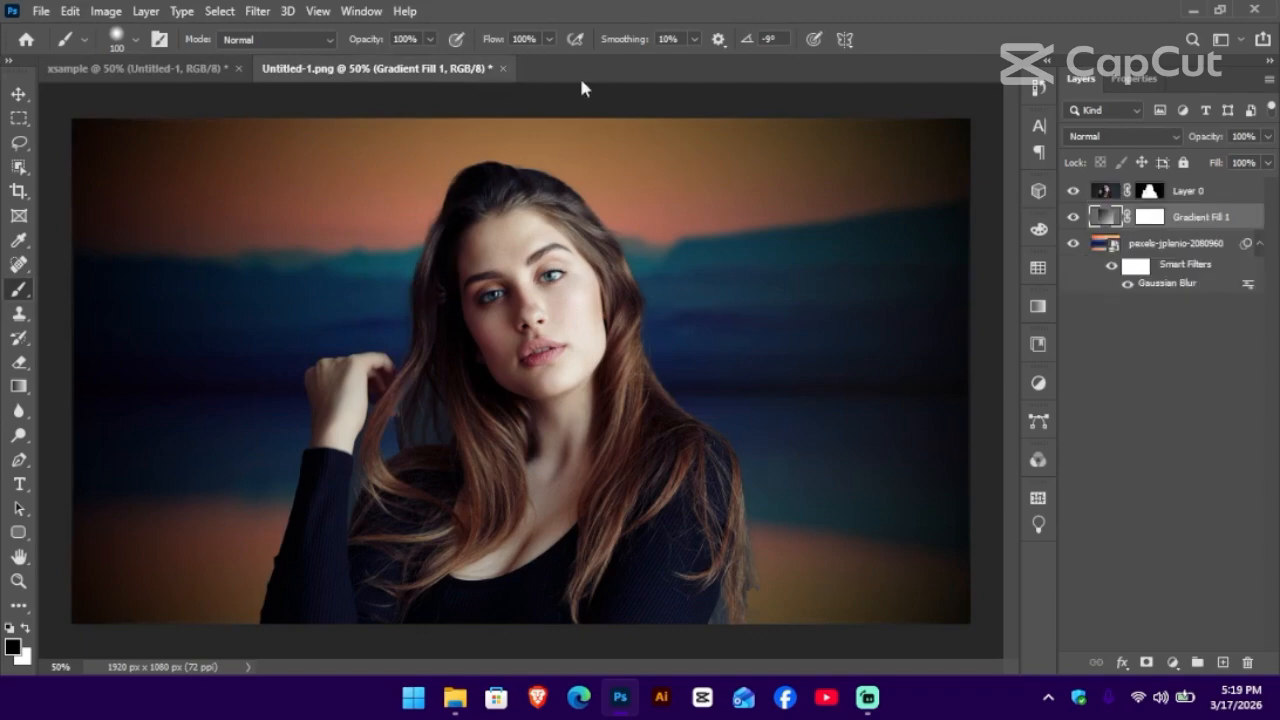
click(456, 700)
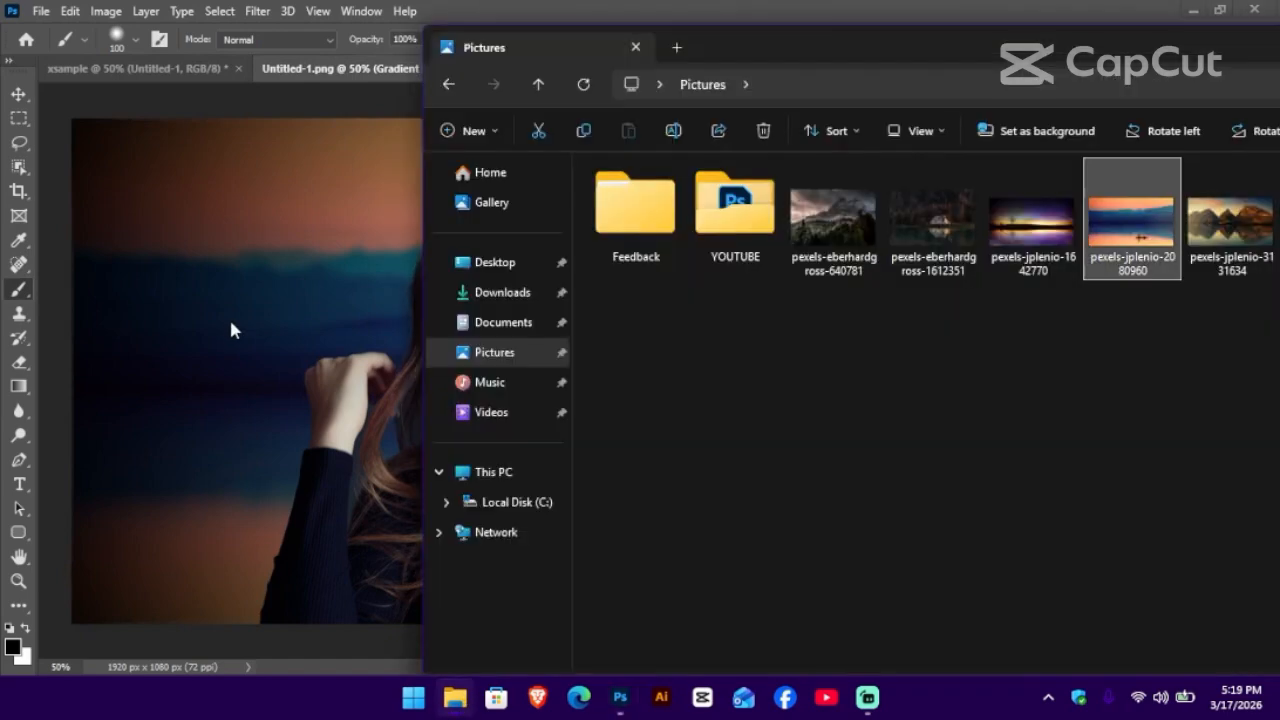
click(490, 300)
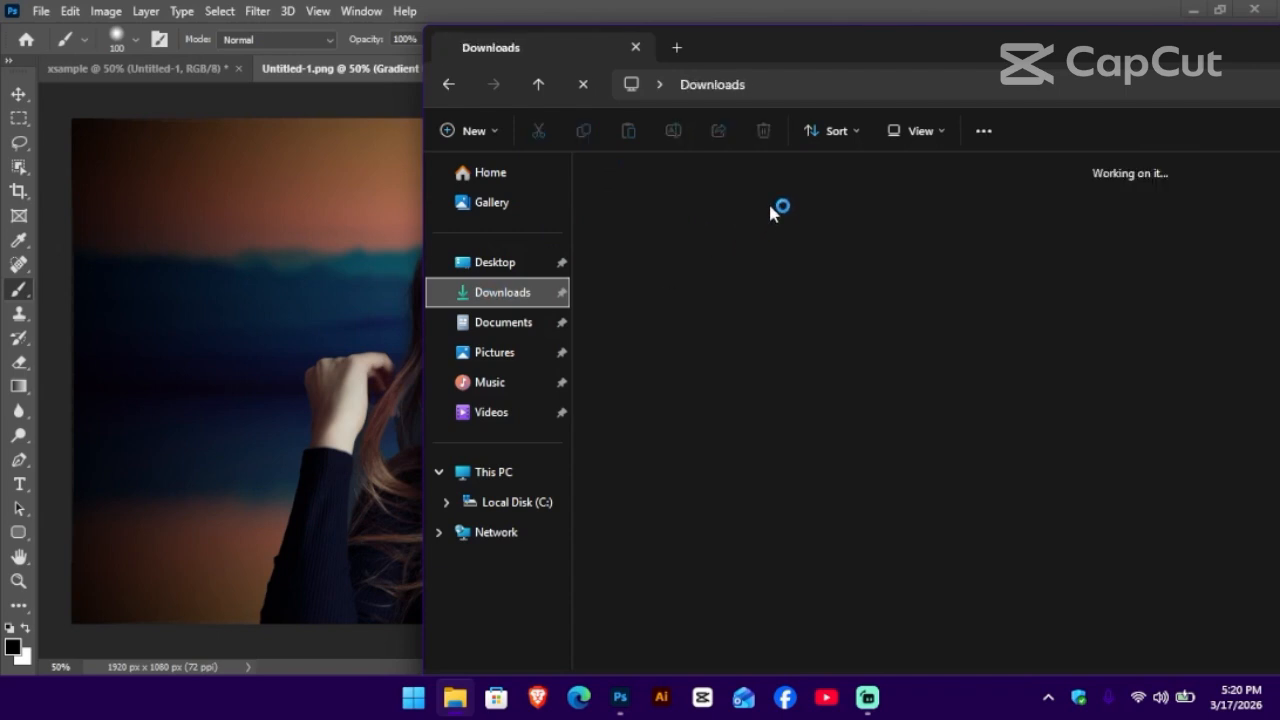
click(752, 280)
drag(752, 280, 315, 378)
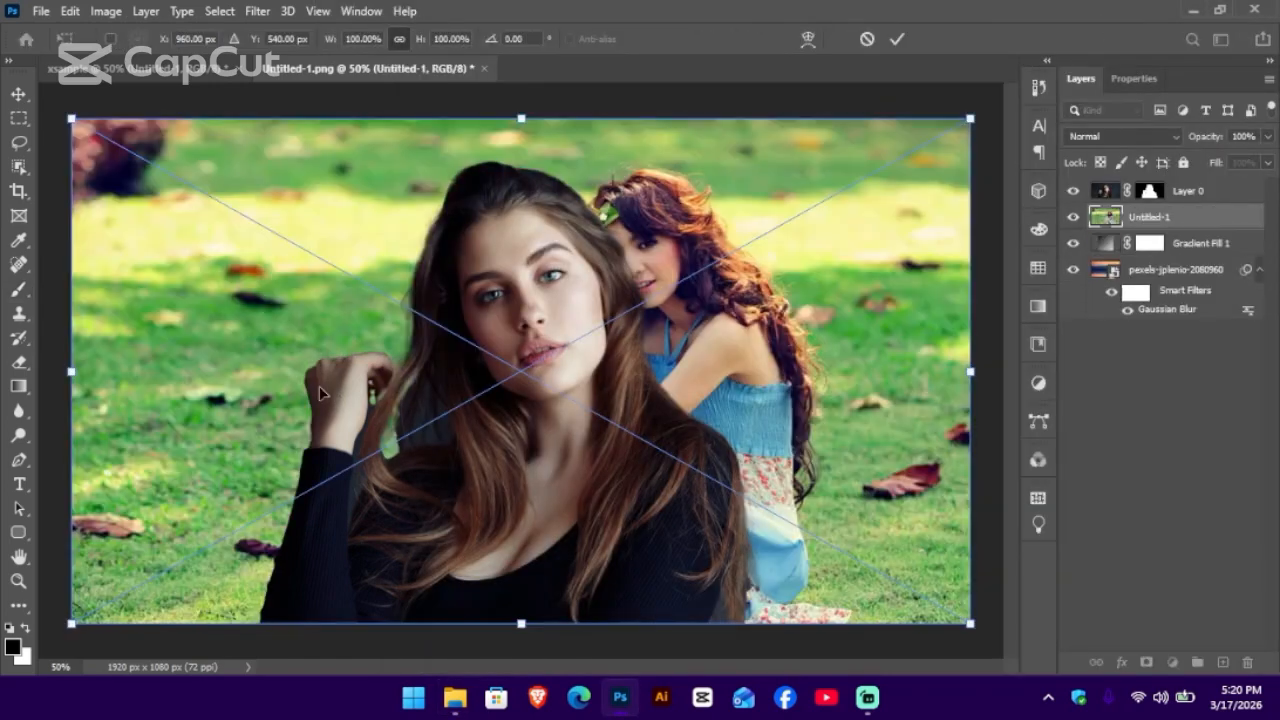
mouse_move(1205, 214)
mouse_down()
mouse_move(1220, 168)
mouse_move(1122, 172)
mouse_up()
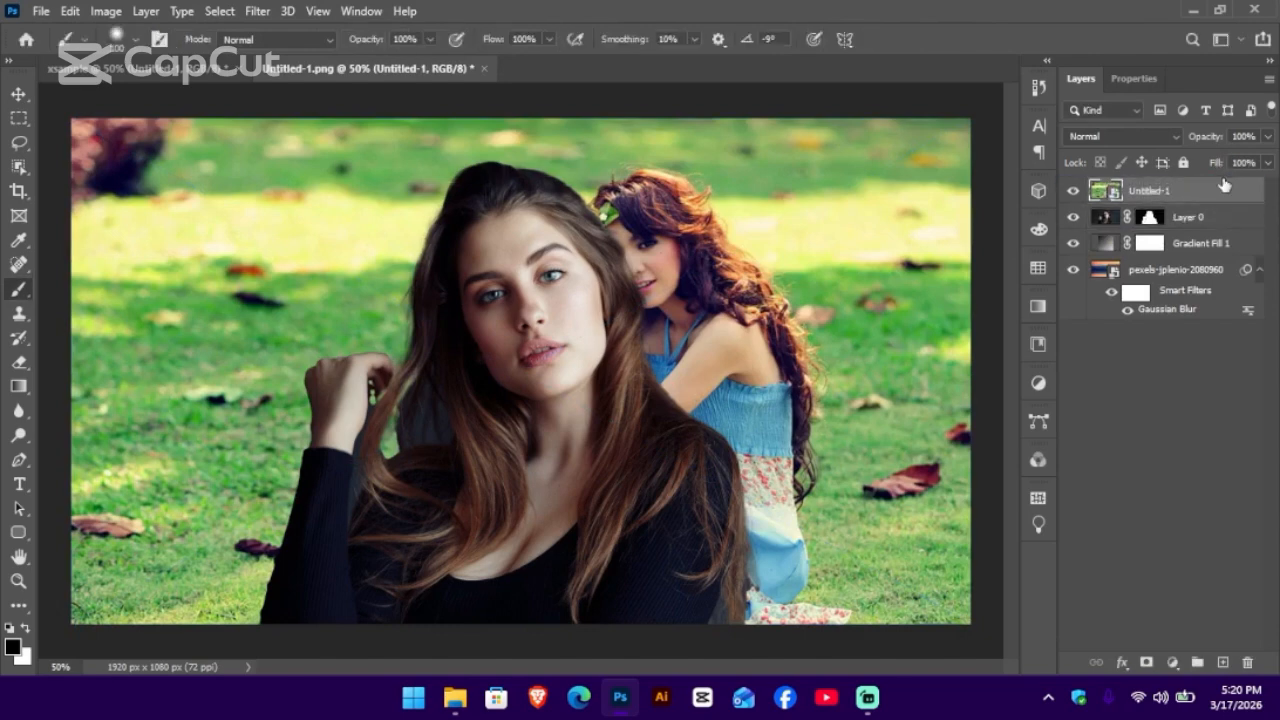
Open the contents of the garden photo smart object, switch to the Move tool and unlock its Background layer
double_click(1116, 192)
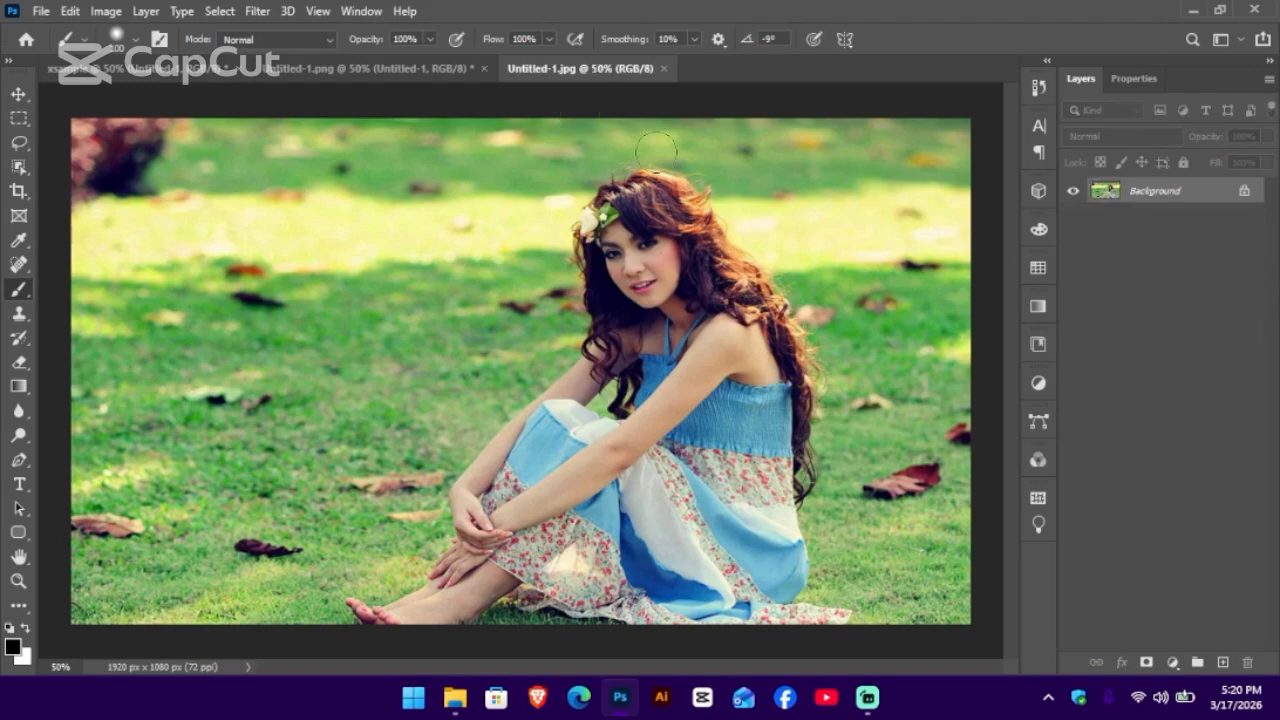
click(18, 94)
click(44, 96)
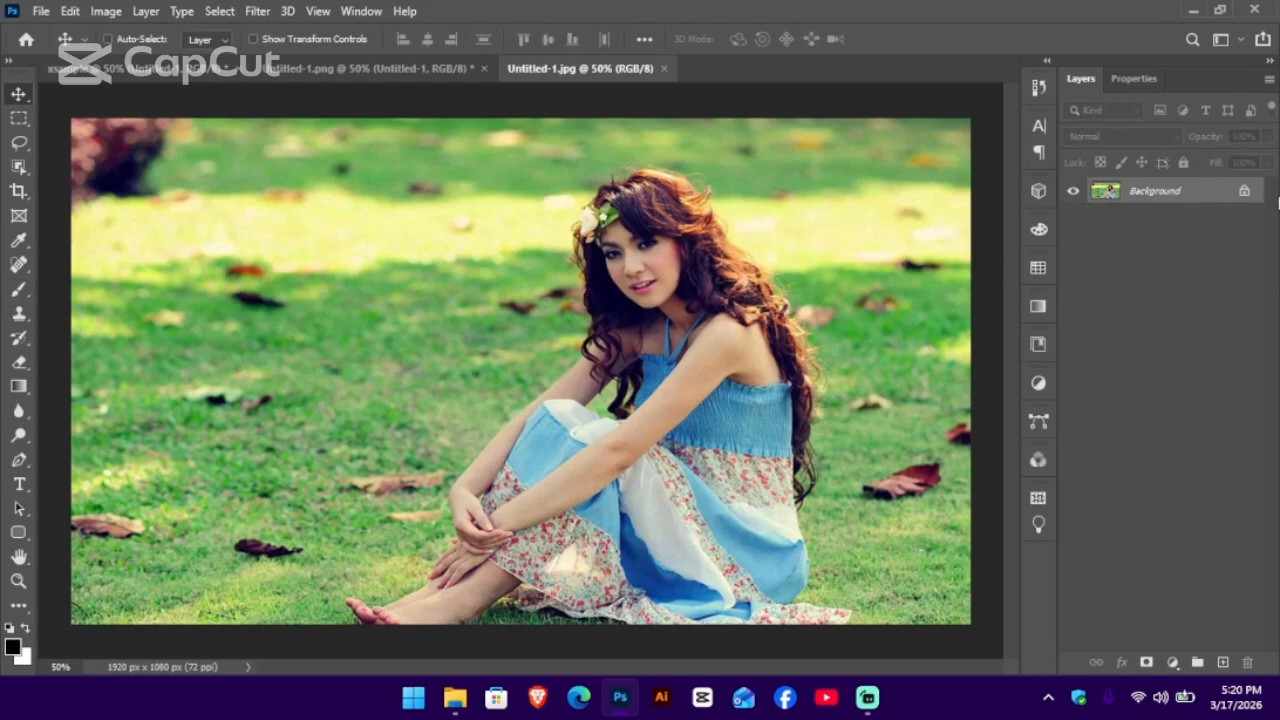
click(1246, 192)
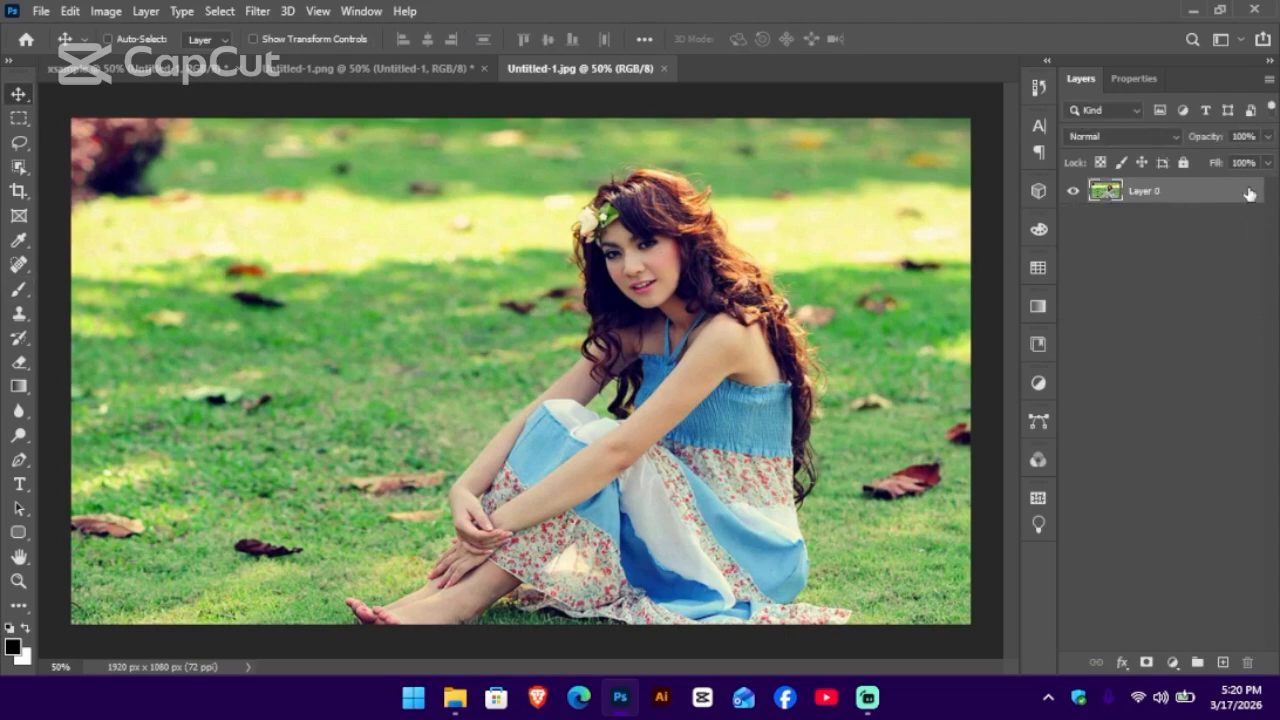
Display the properties of the garden photo's unlocked layer and dismiss the Layer Style dialog
key(h)
click(1132, 84)
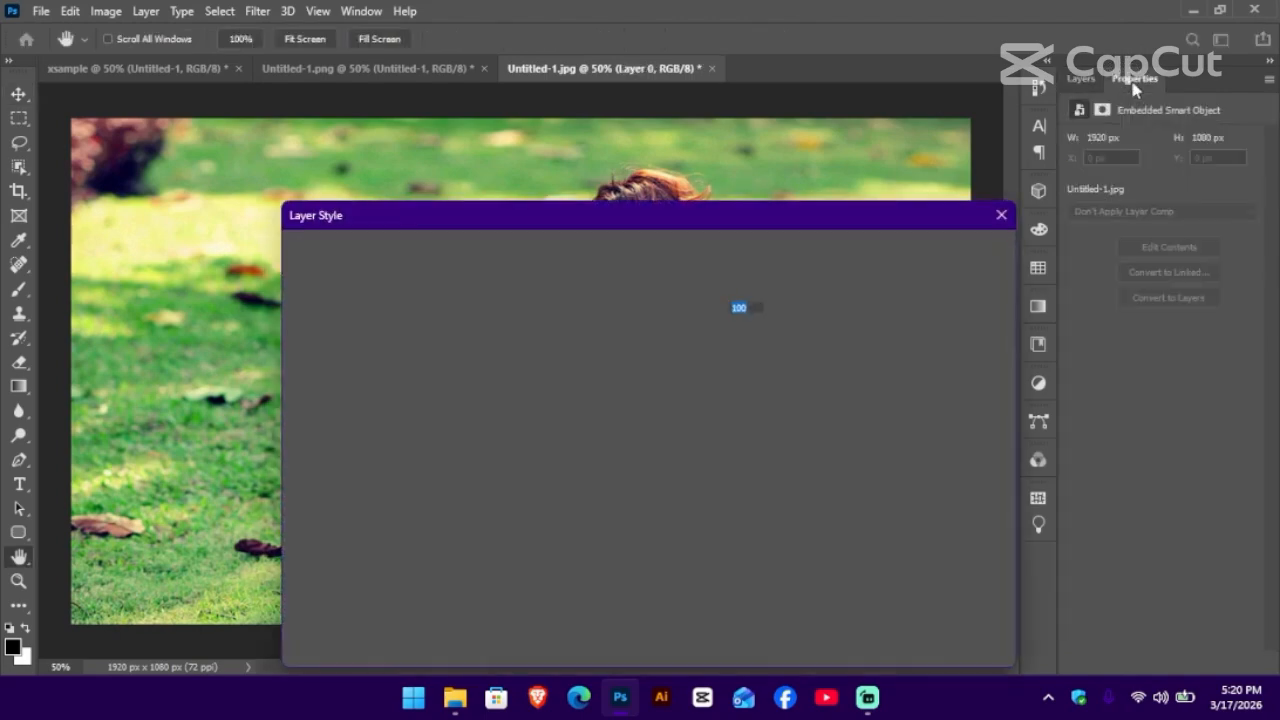
click(1007, 223)
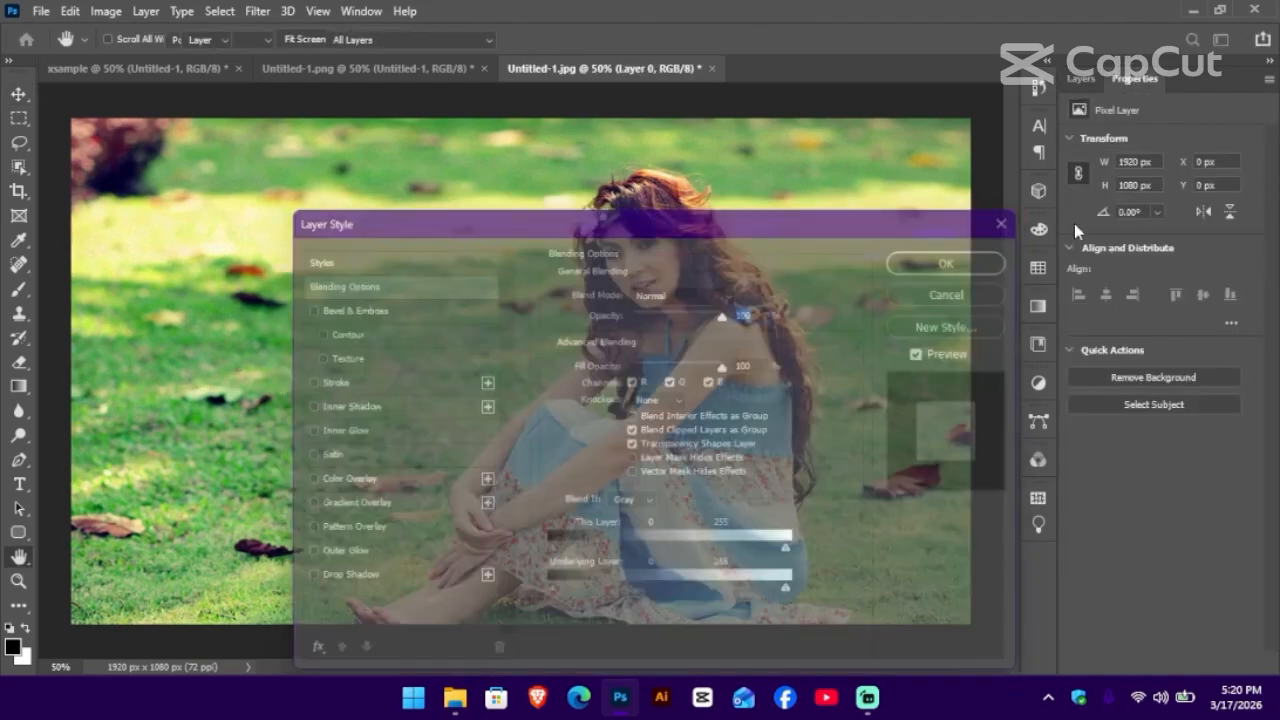
Select the woman in the garden photo with Select Subject and turn the selection into a layer mask on Layer 0
click(1185, 405)
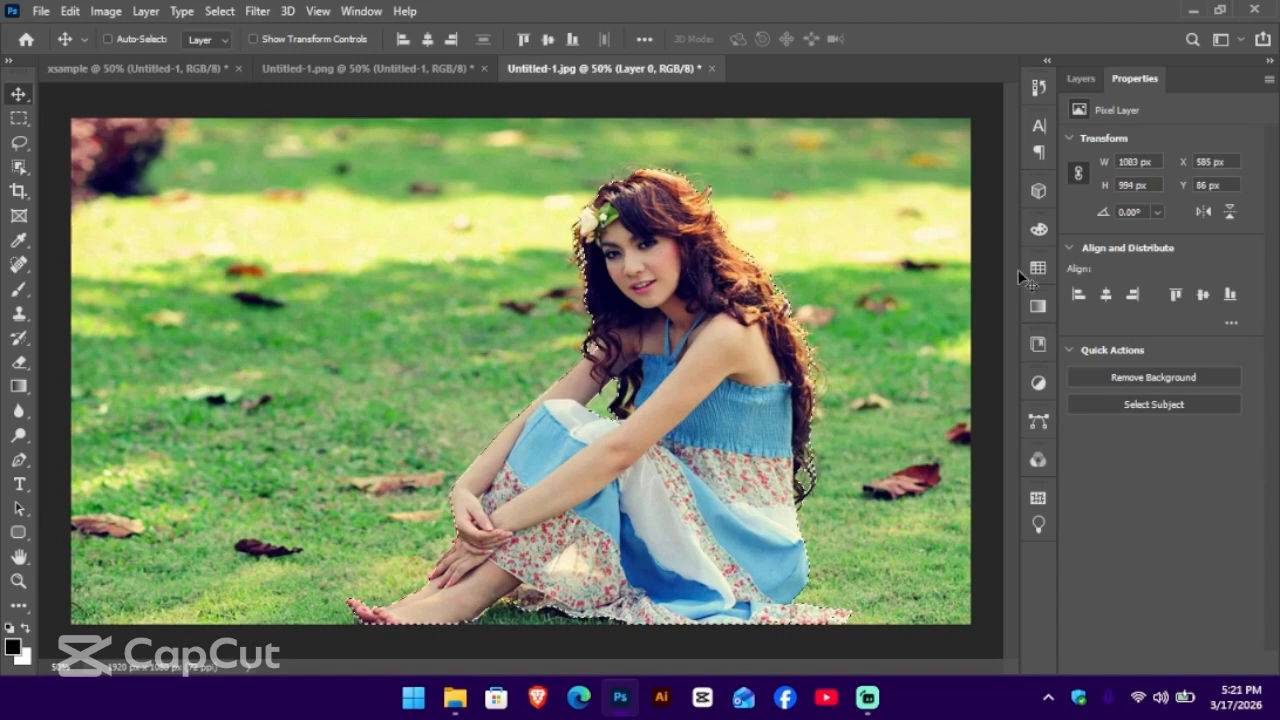
click(1080, 78)
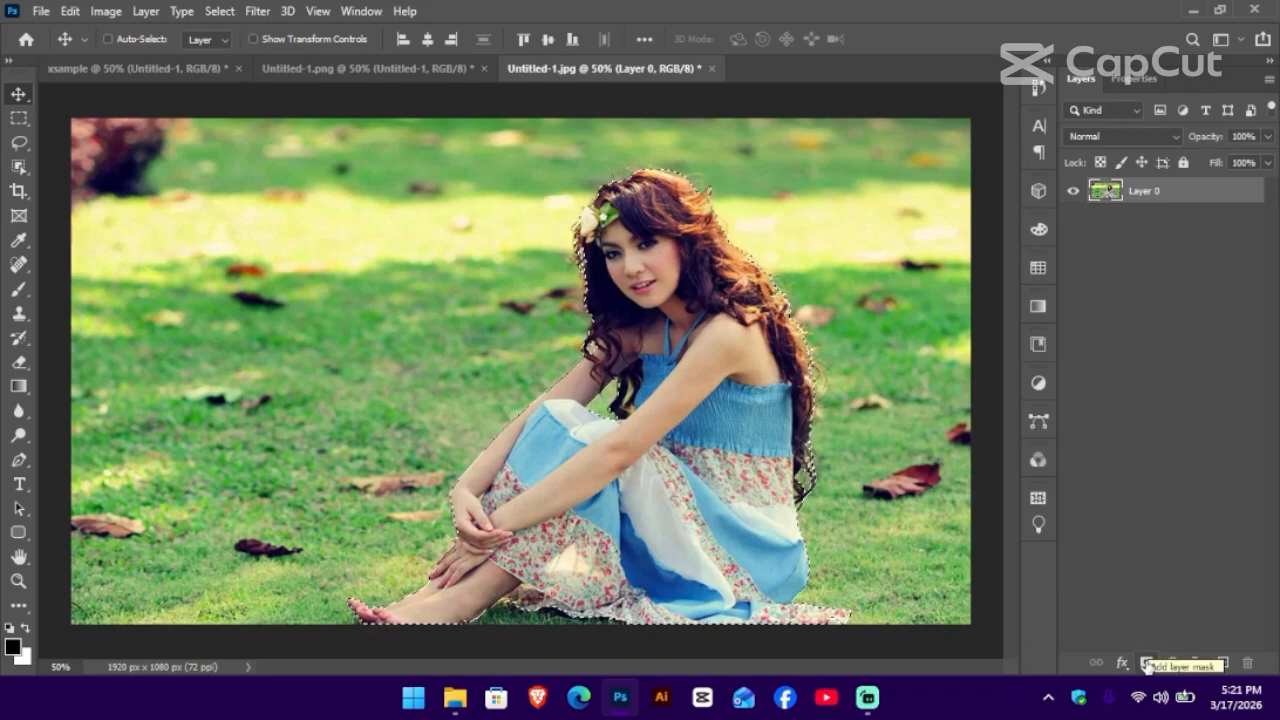
click(1147, 663)
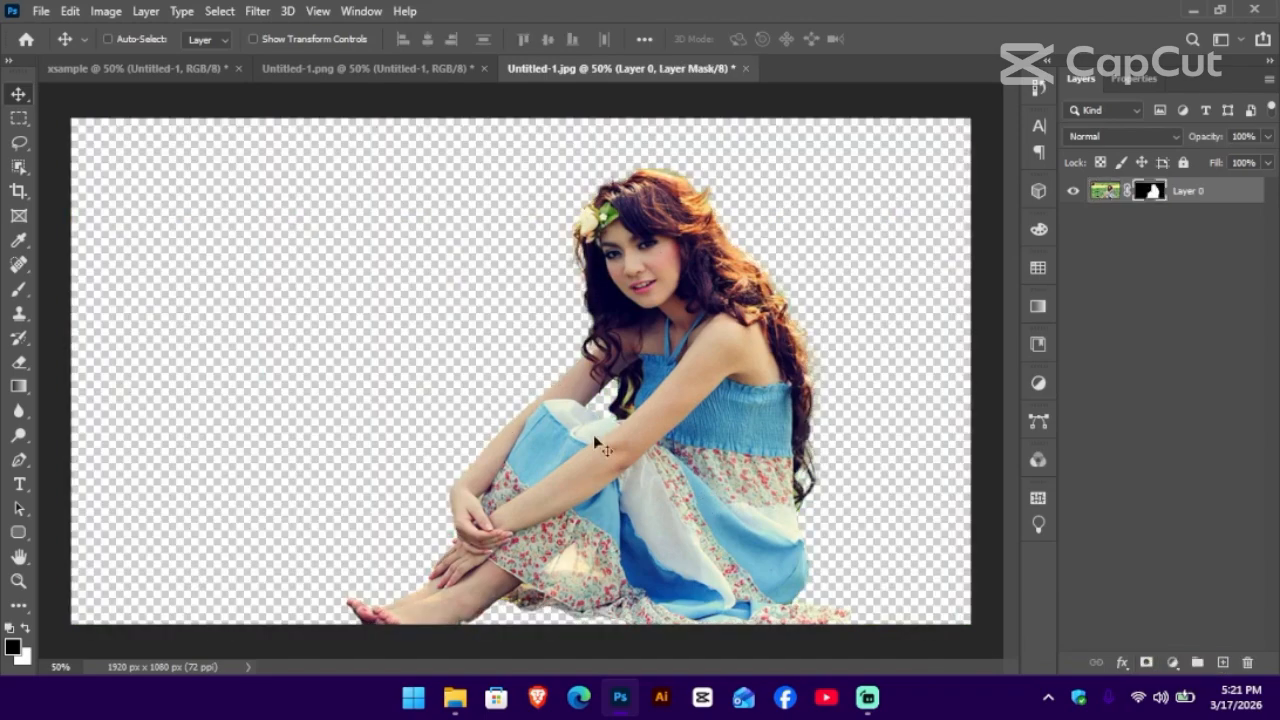
click(455, 698)
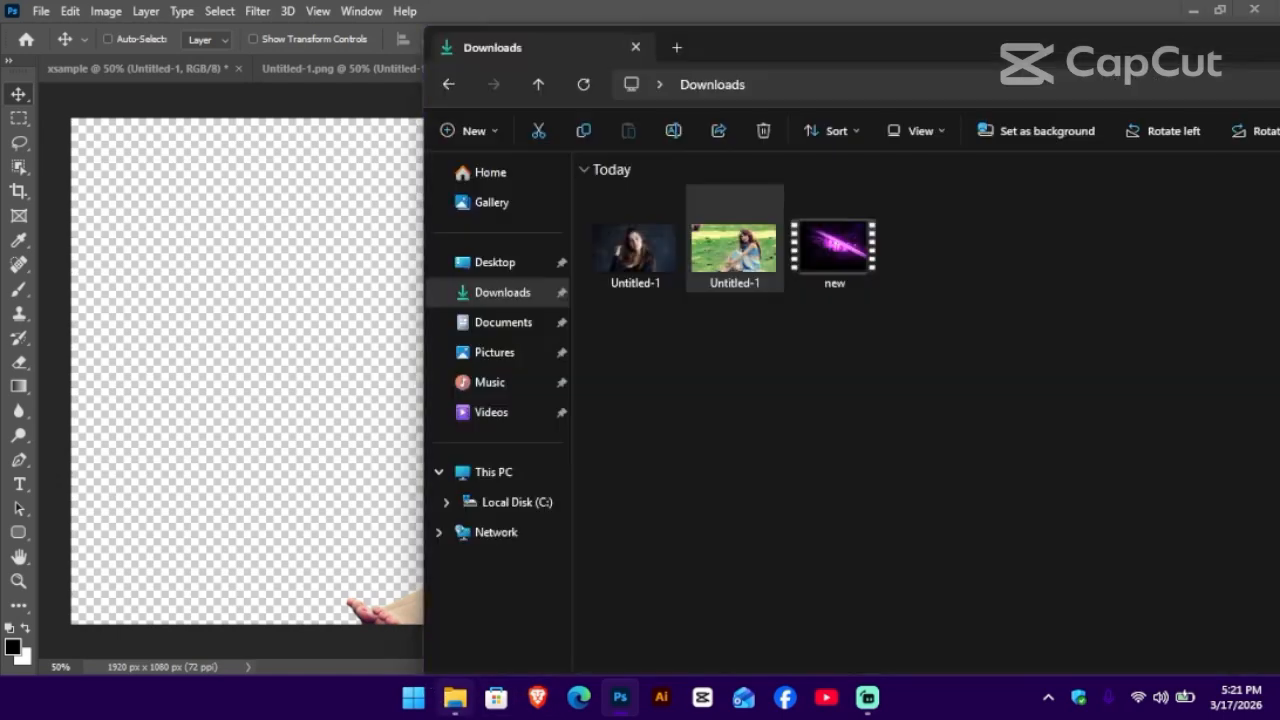
click(531, 361)
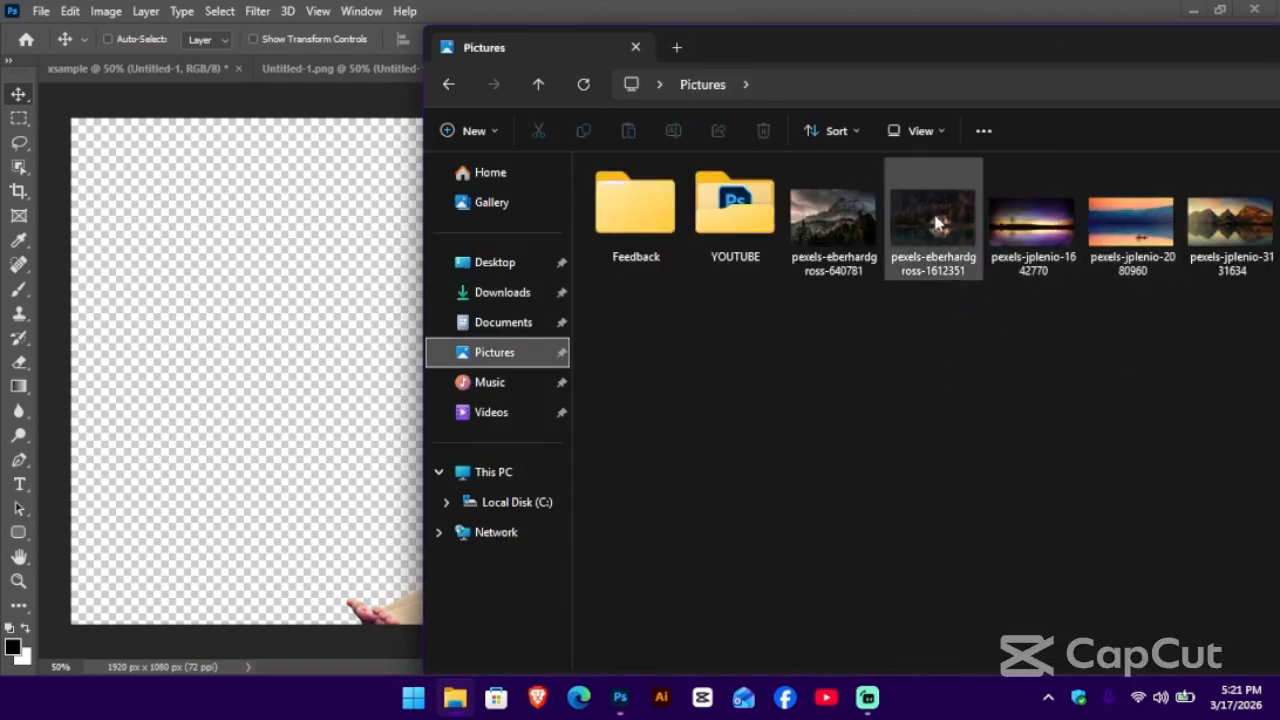
drag(1258, 222, 428, 325)
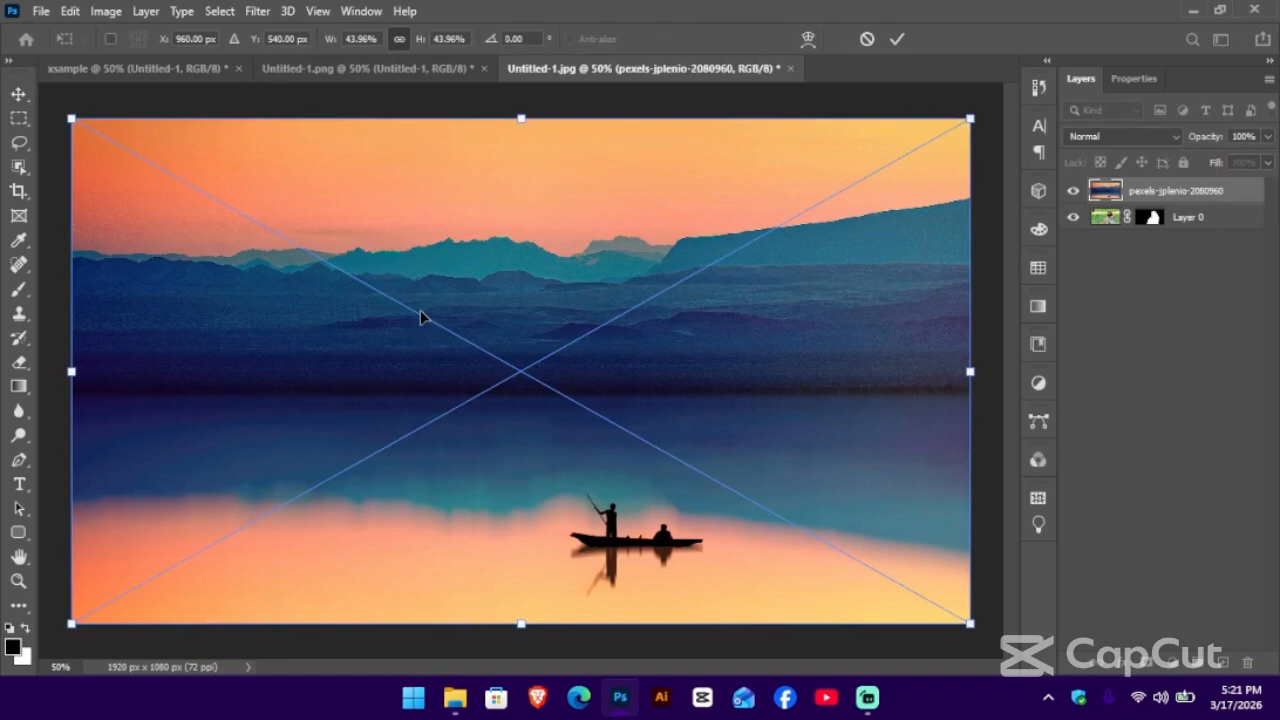
key(Escape)
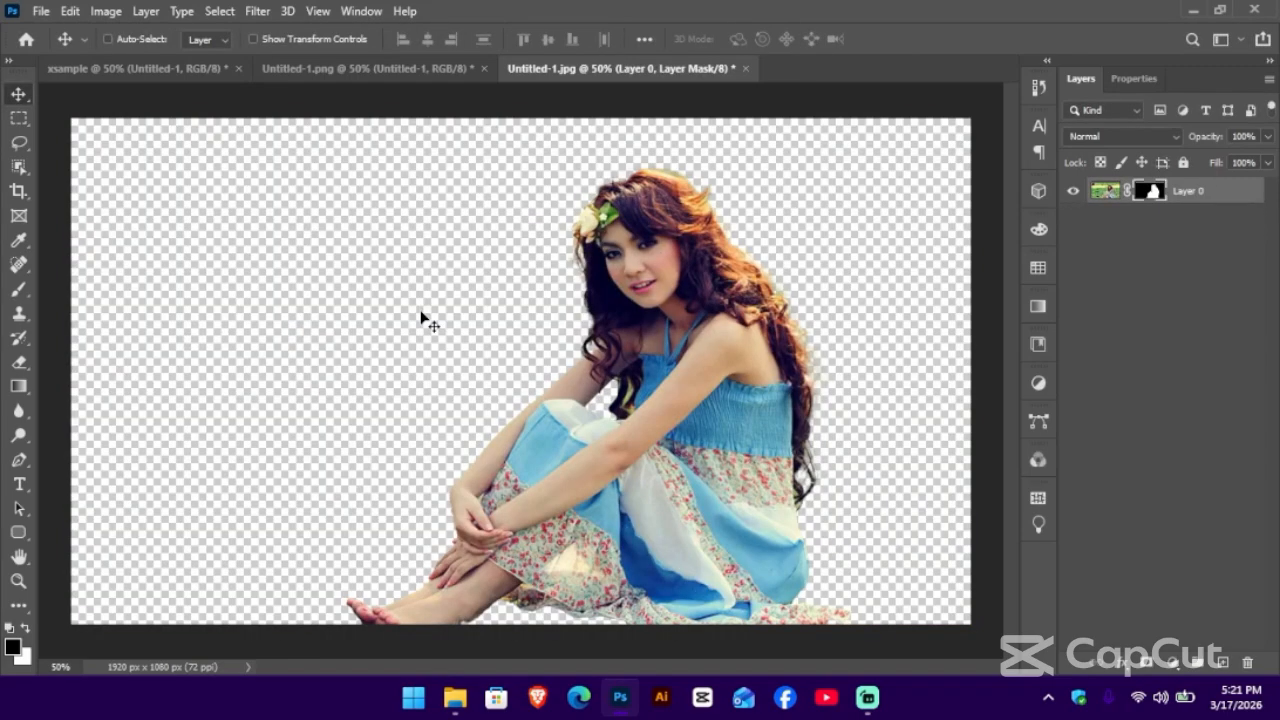
Place the pexels-jplenio-3131634 mountain lake image from the Pictures folder and move its layer below Layer 0
click(456, 699)
drag(1240, 248, 435, 332)
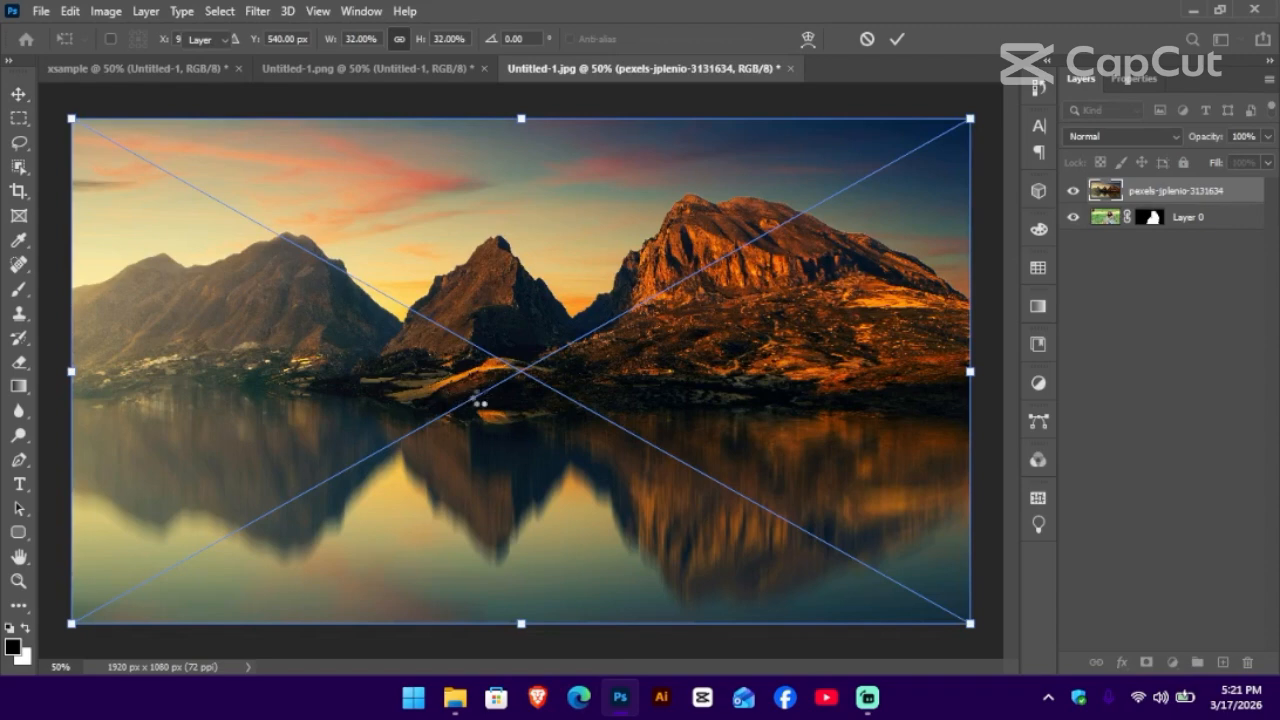
key(Return)
drag(1170, 190, 1147, 241)
click(1181, 191)
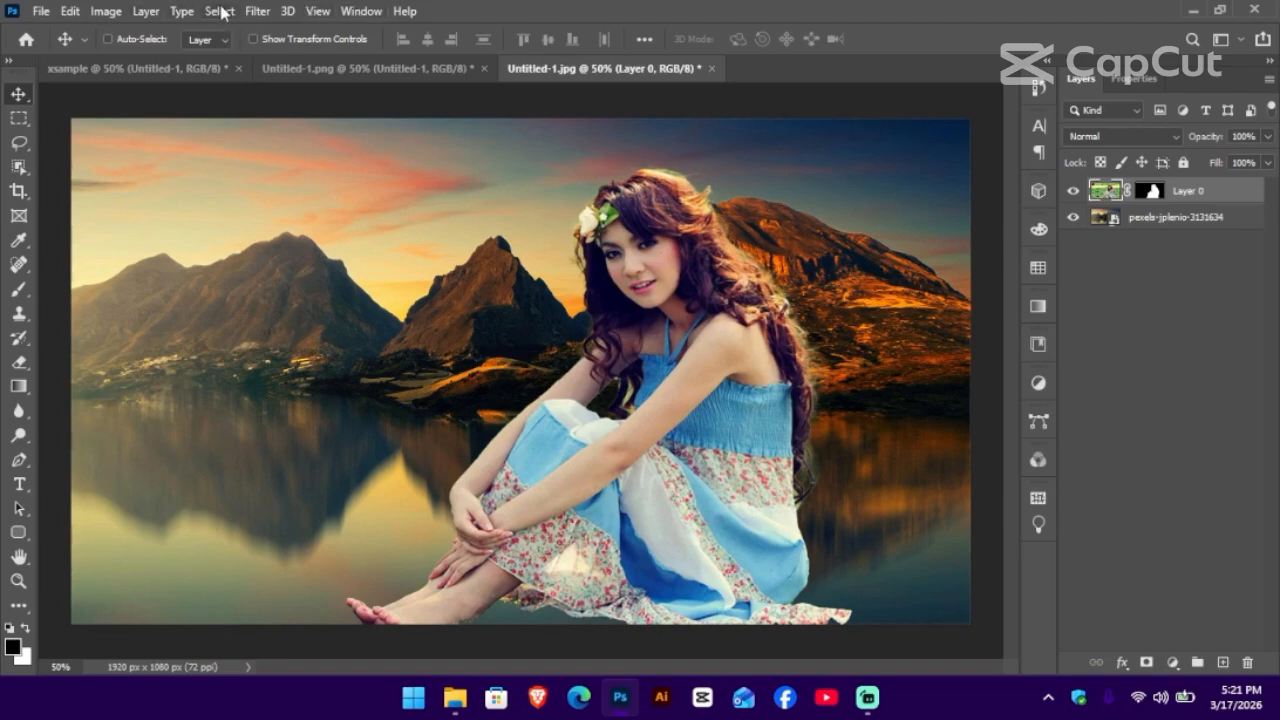
Apply a Gaussian Blur with a radius of 8.2 pixels to the mountain lake layer
click(1216, 218)
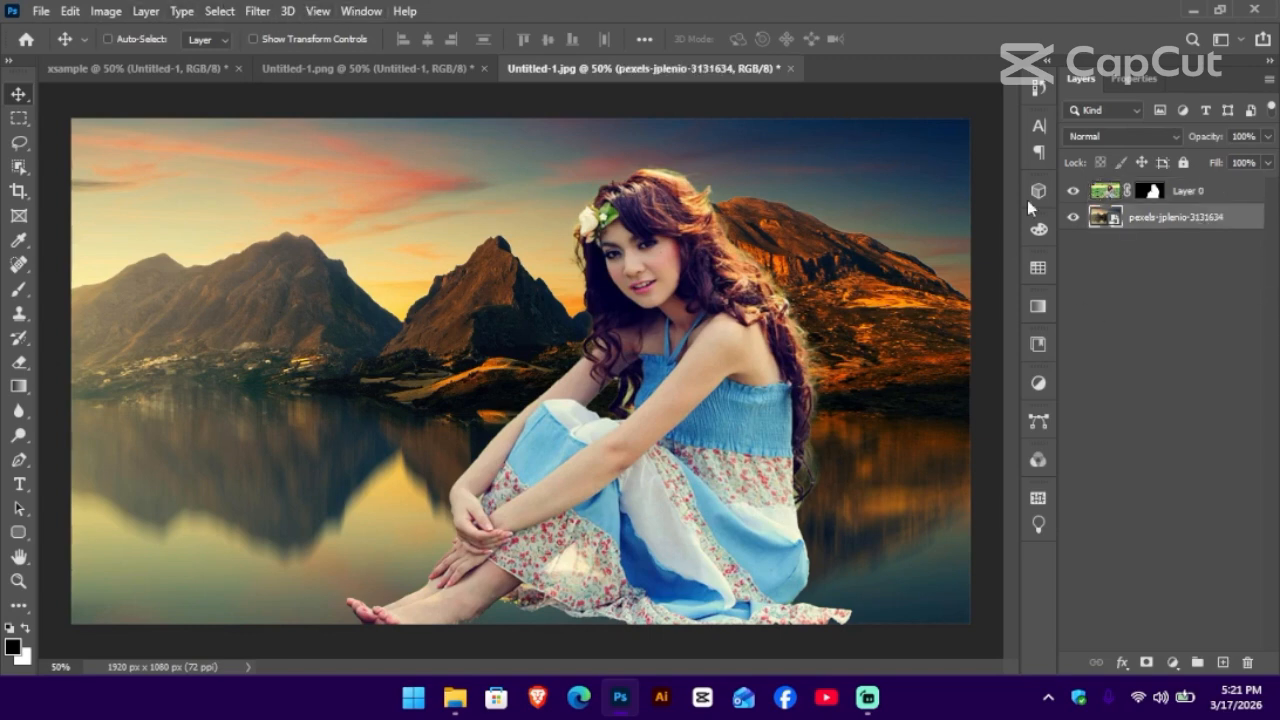
click(253, 13)
mouse_move(372, 224)
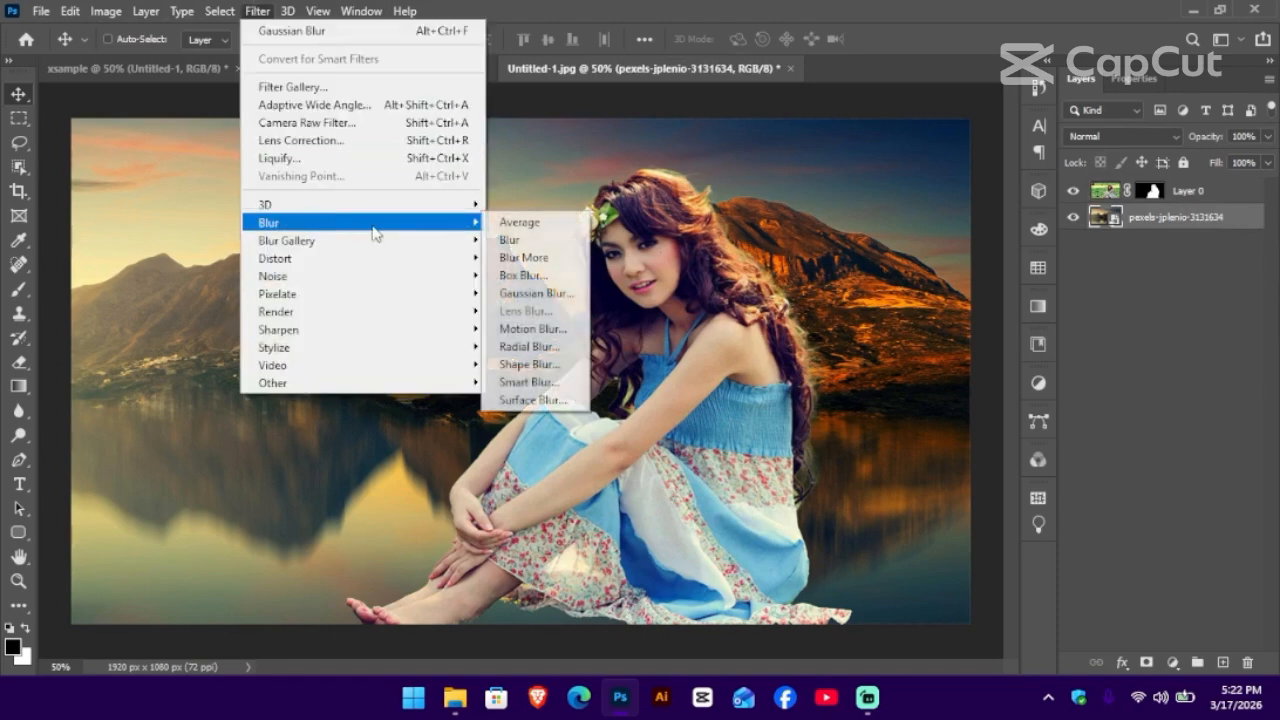
click(531, 293)
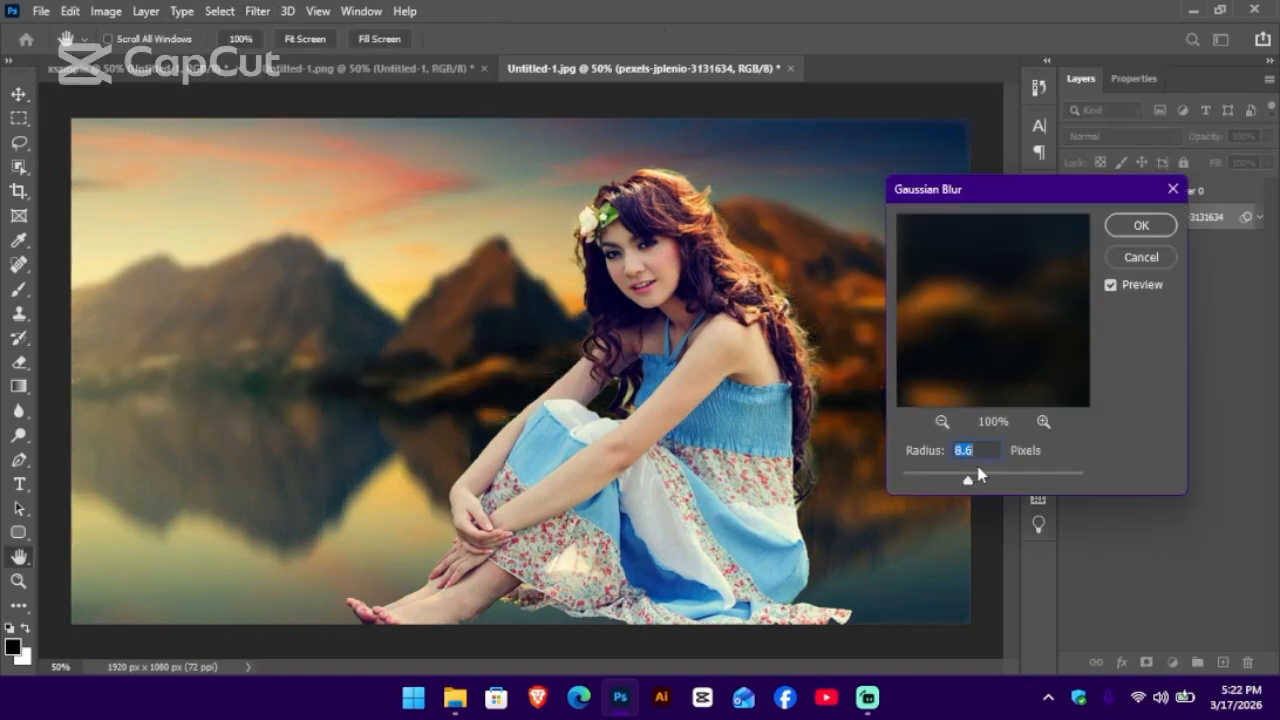
drag(968, 479, 967, 488)
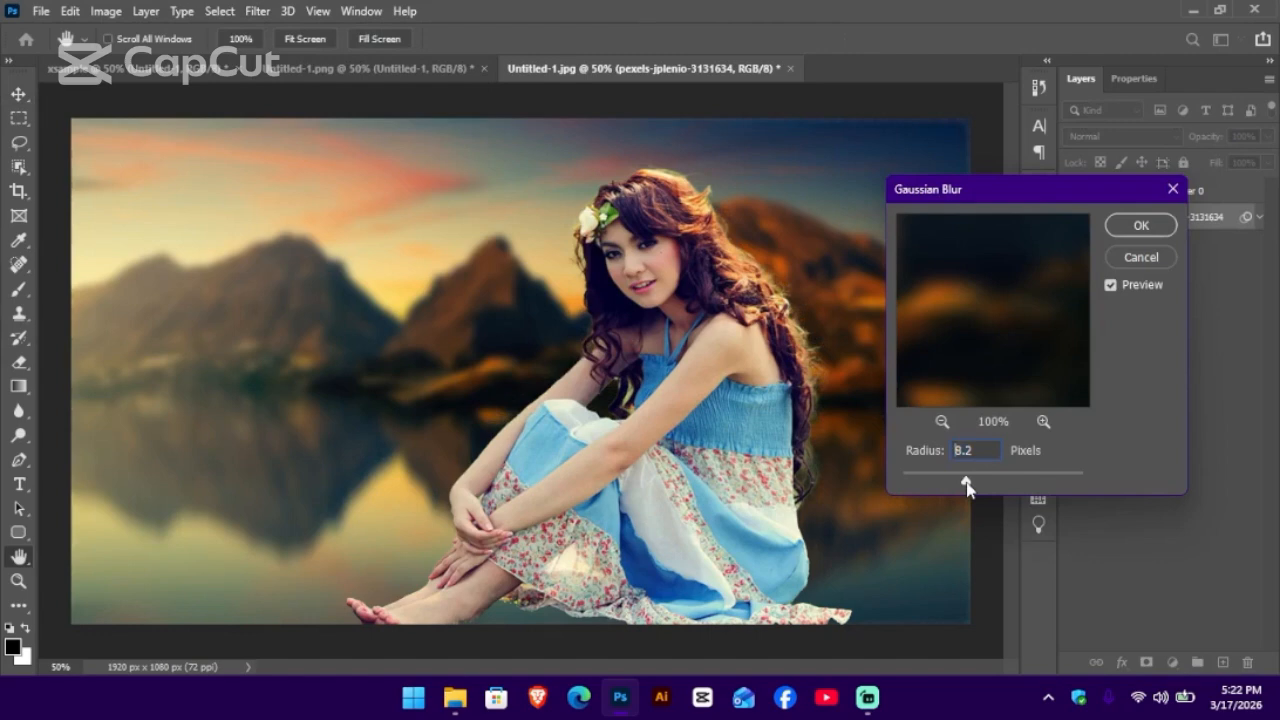
click(1140, 226)
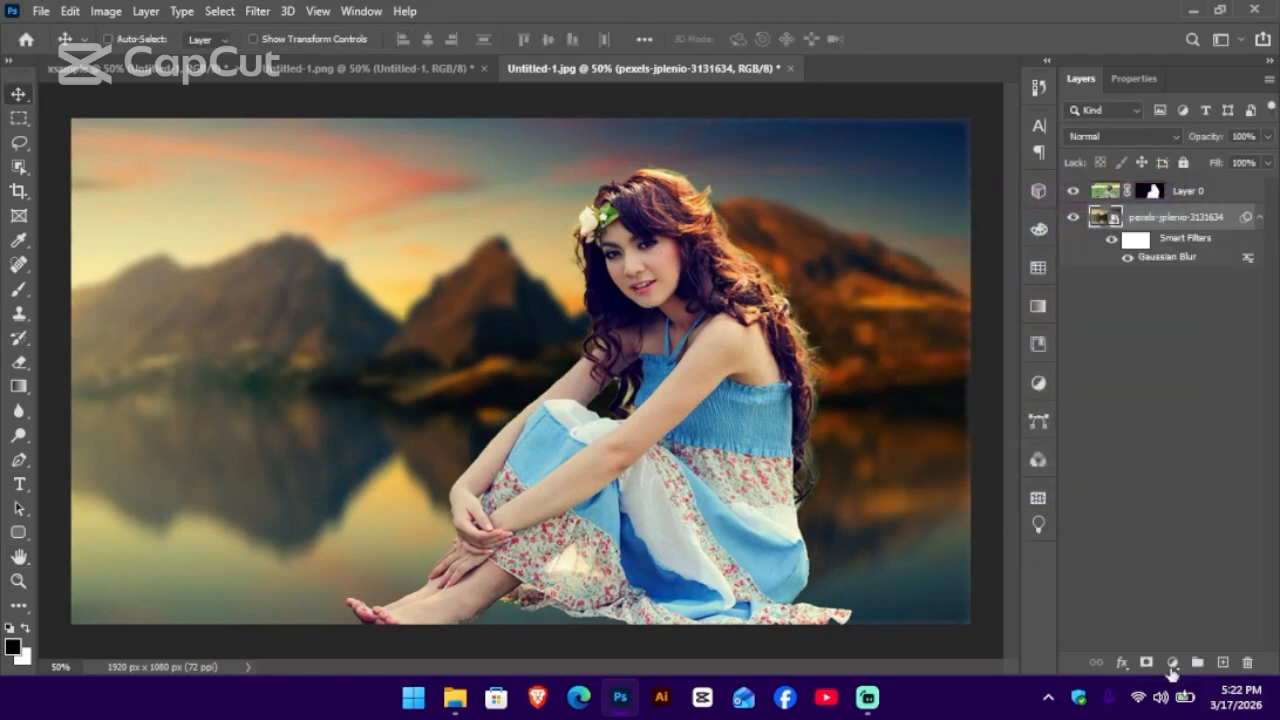
Add a Color to Transparent Gradient Fill layer above the blurred mountain lake image, using a reversed Radial style at 199% scale
click(1172, 663)
click(1190, 344)
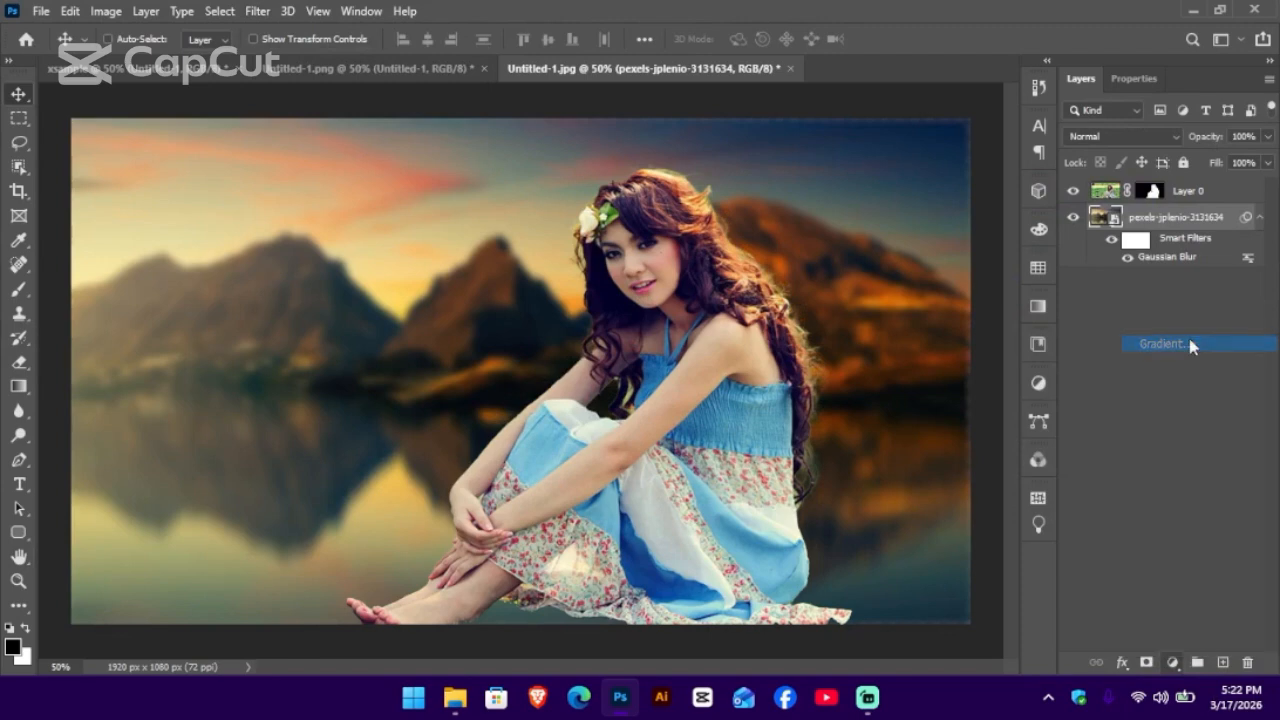
click(775, 234)
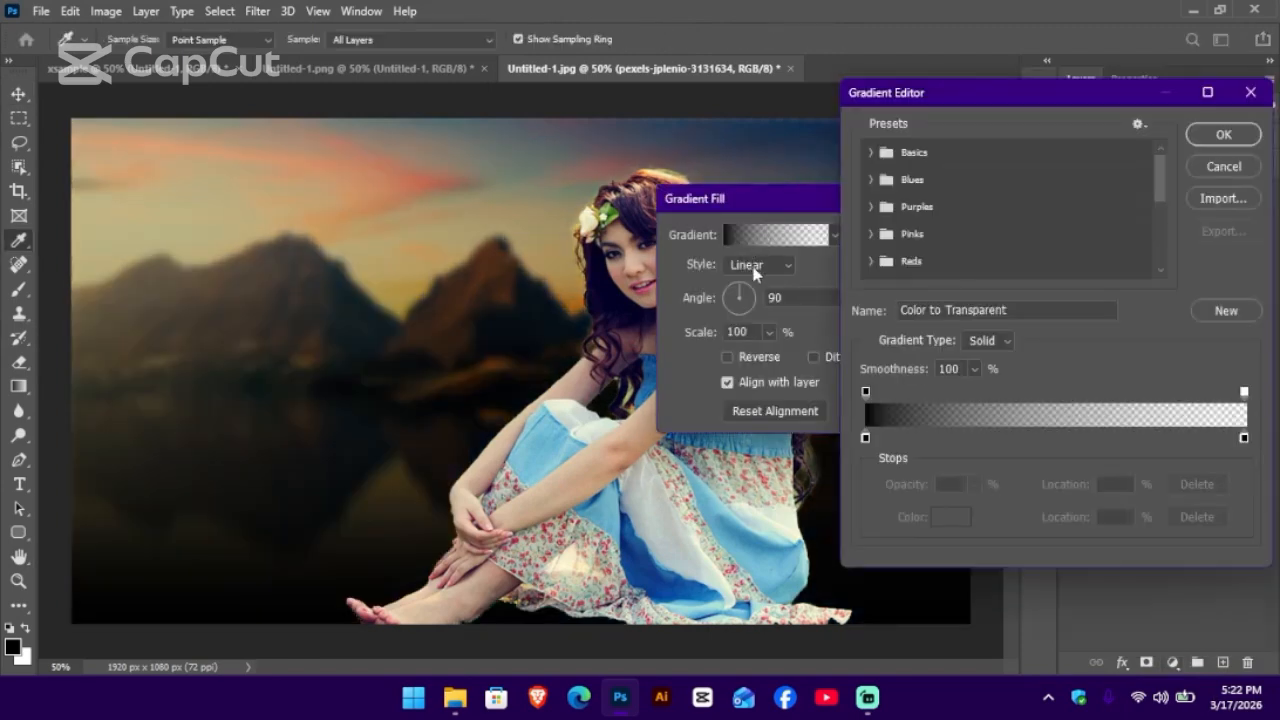
click(1226, 135)
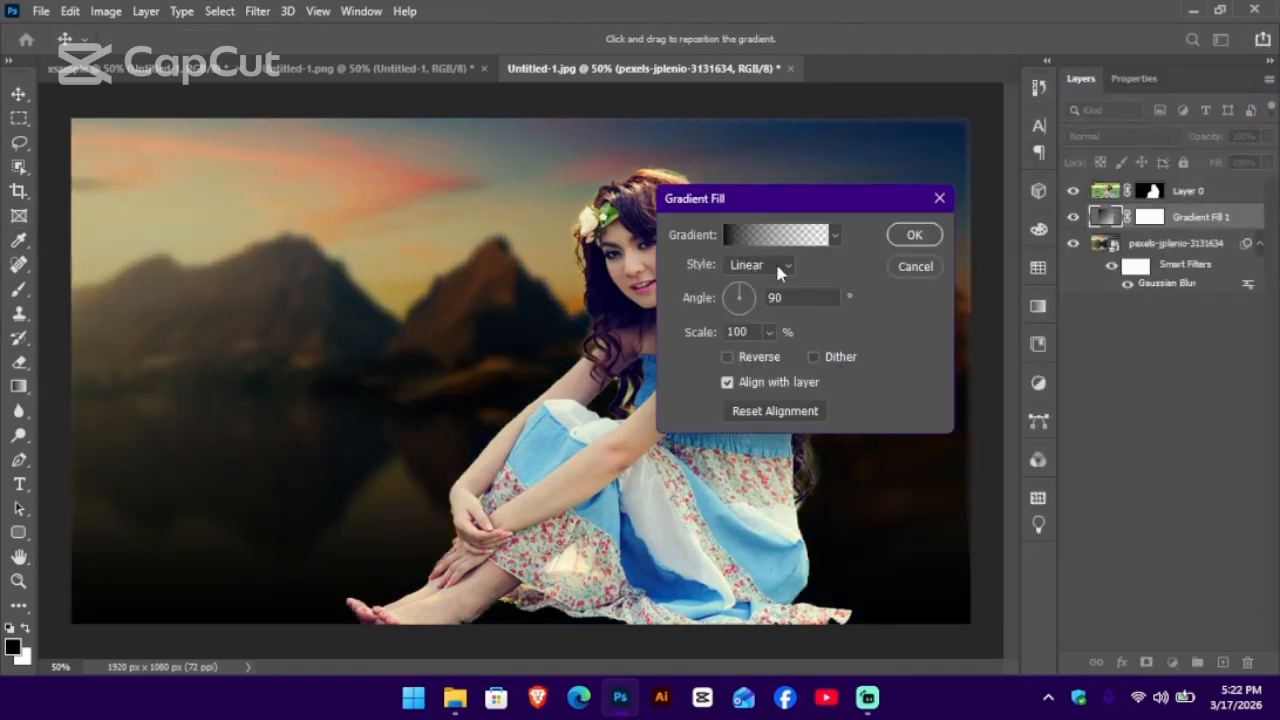
click(775, 263)
click(755, 299)
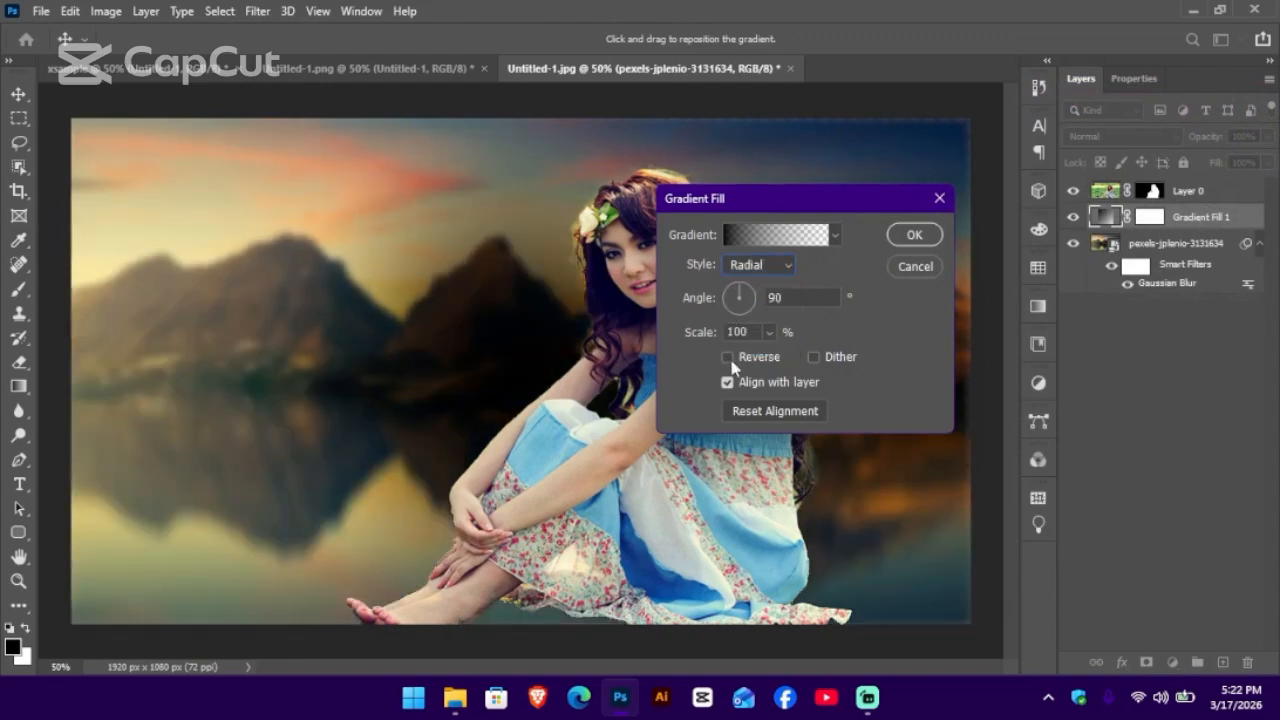
click(728, 357)
click(769, 332)
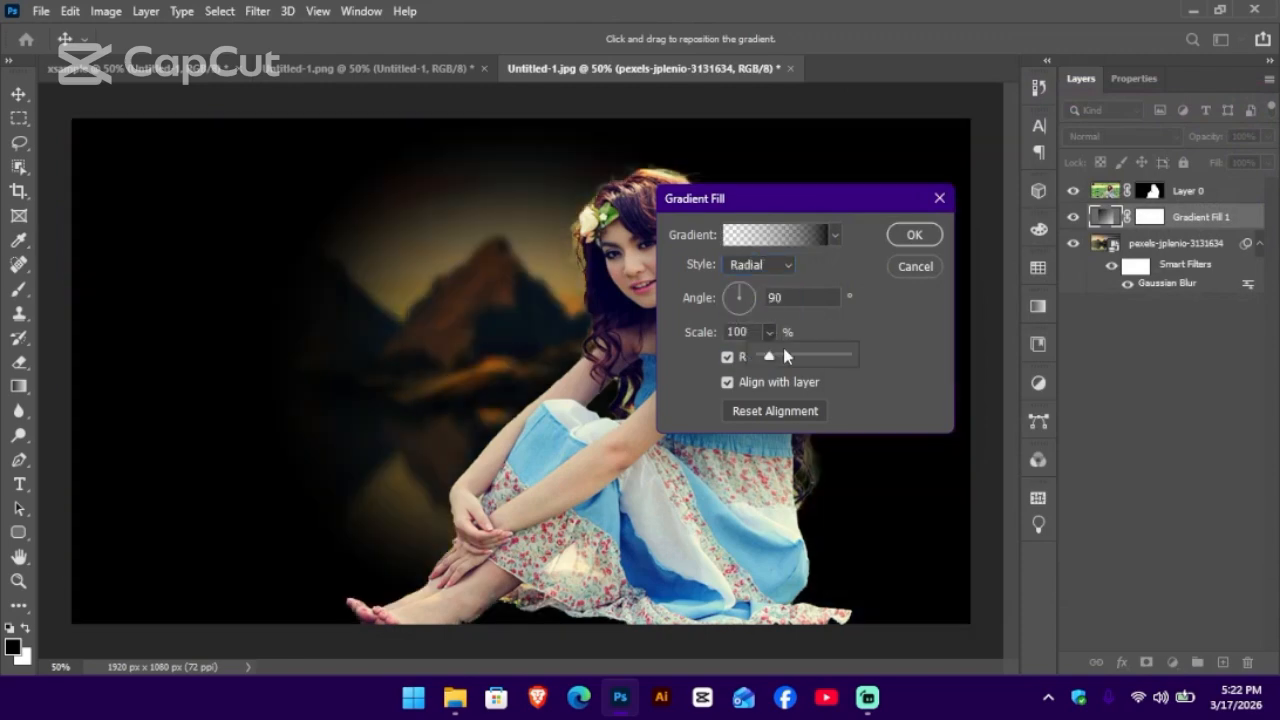
drag(780, 350, 783, 359)
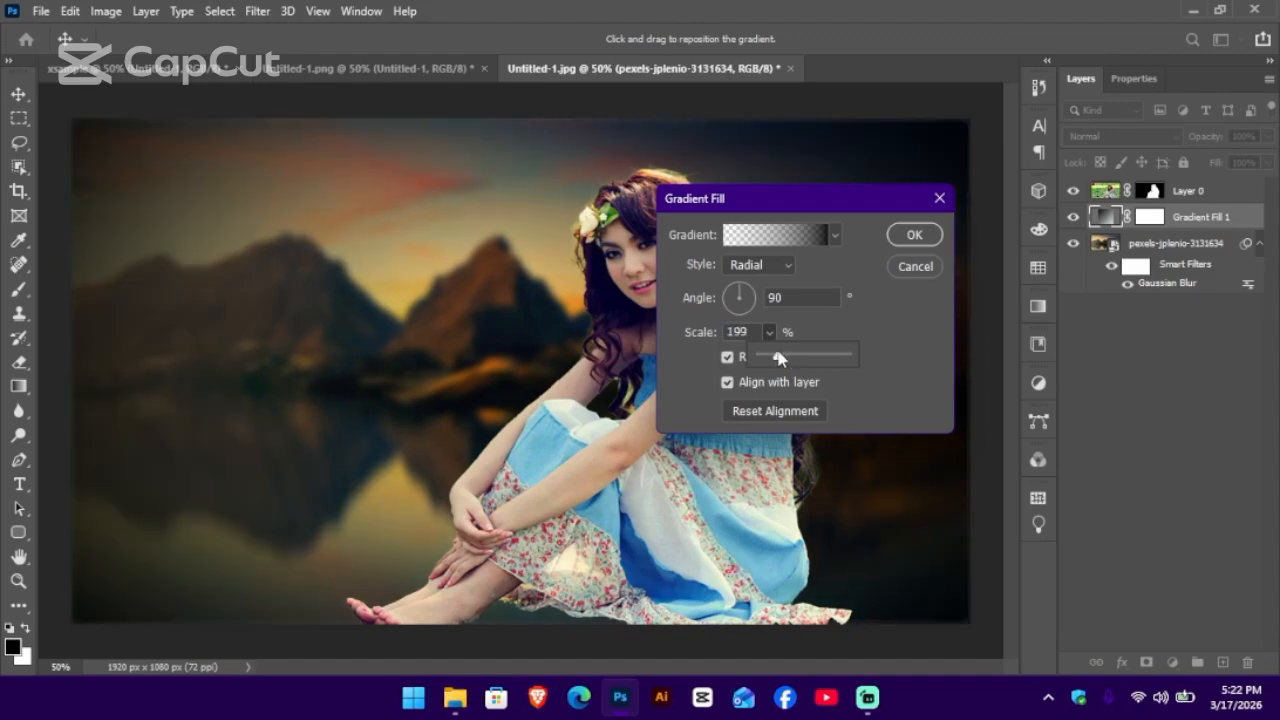
click(916, 236)
click(916, 236)
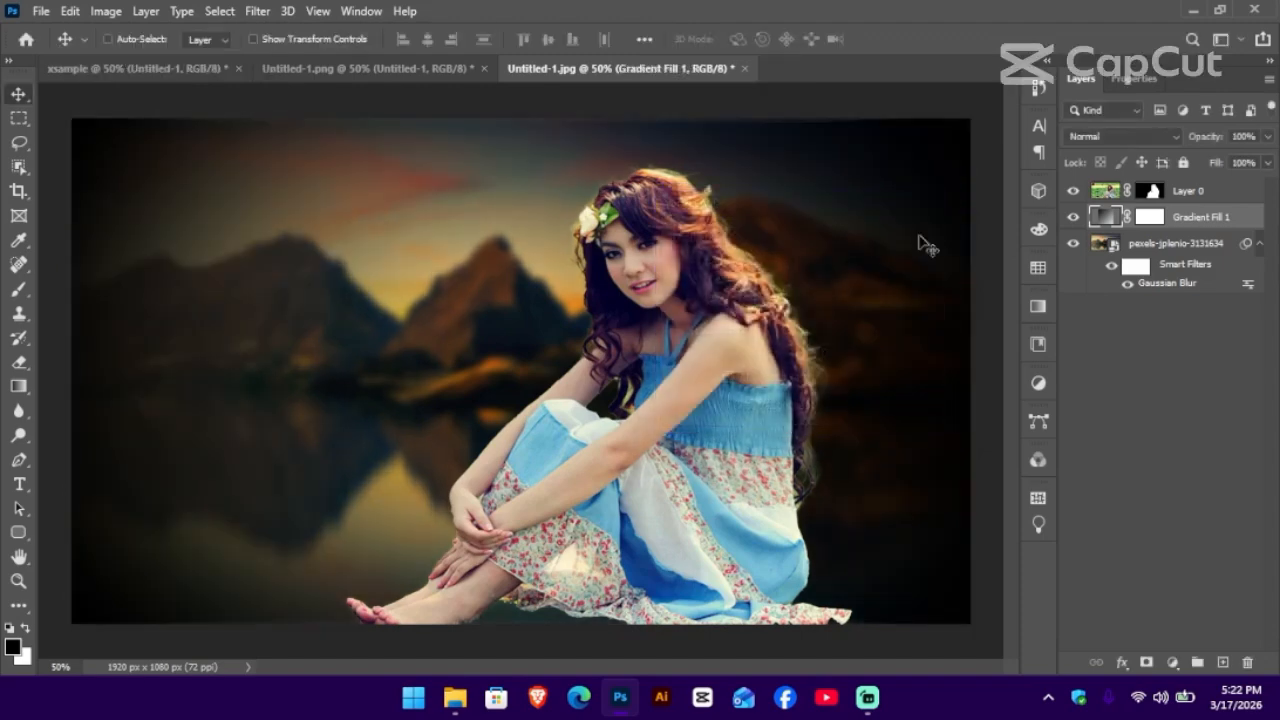
Check the Untitled-1.png document, return to the Untitled-1.jpg composite and start saving it with Save As
click(391, 66)
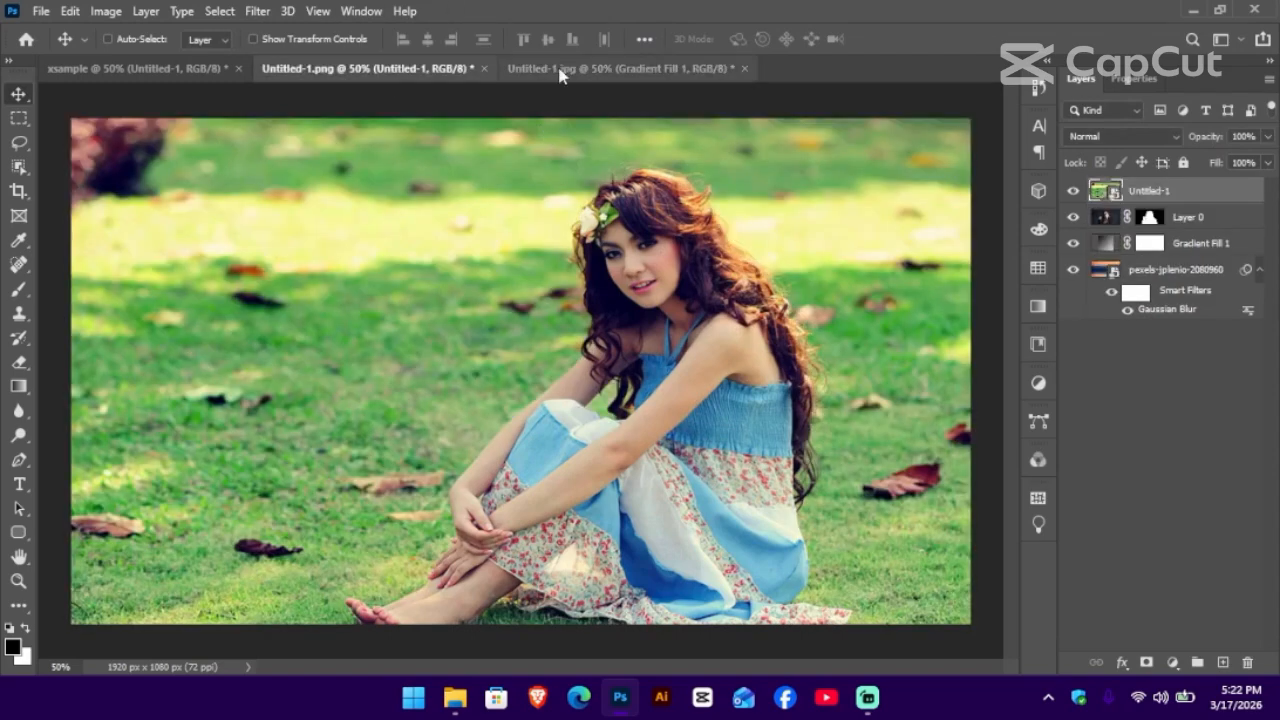
click(557, 70)
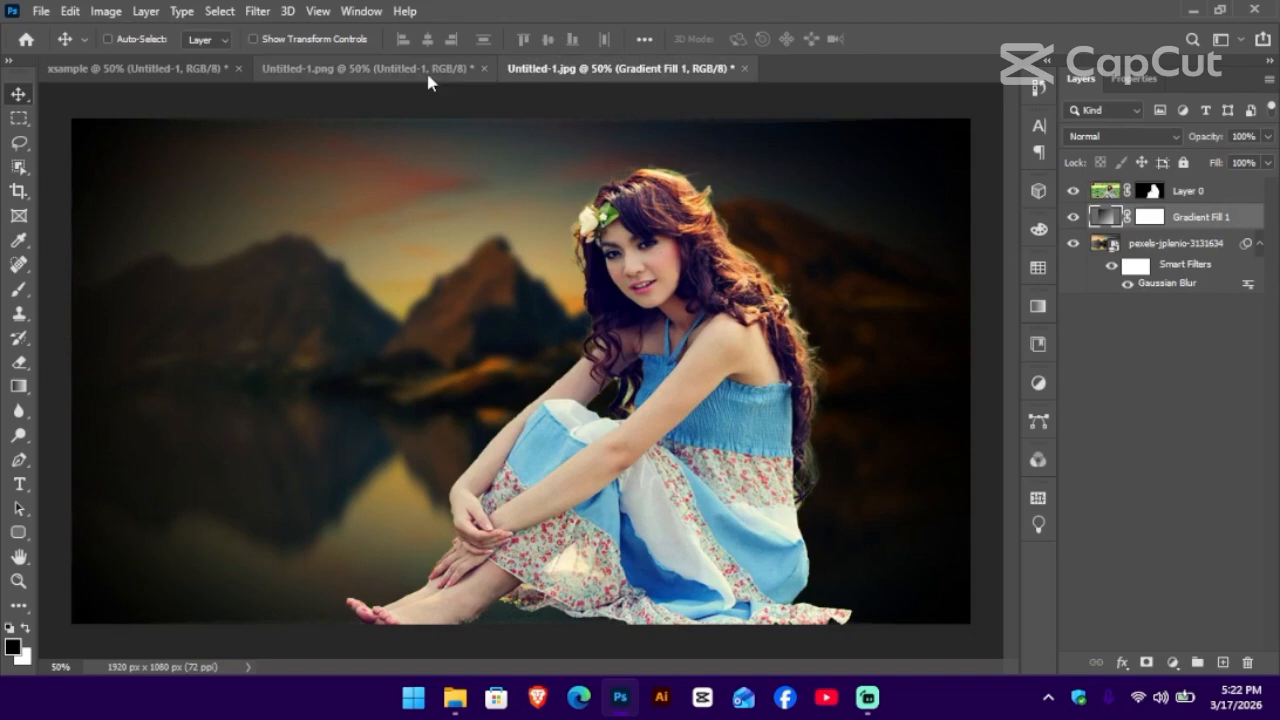
click(43, 12)
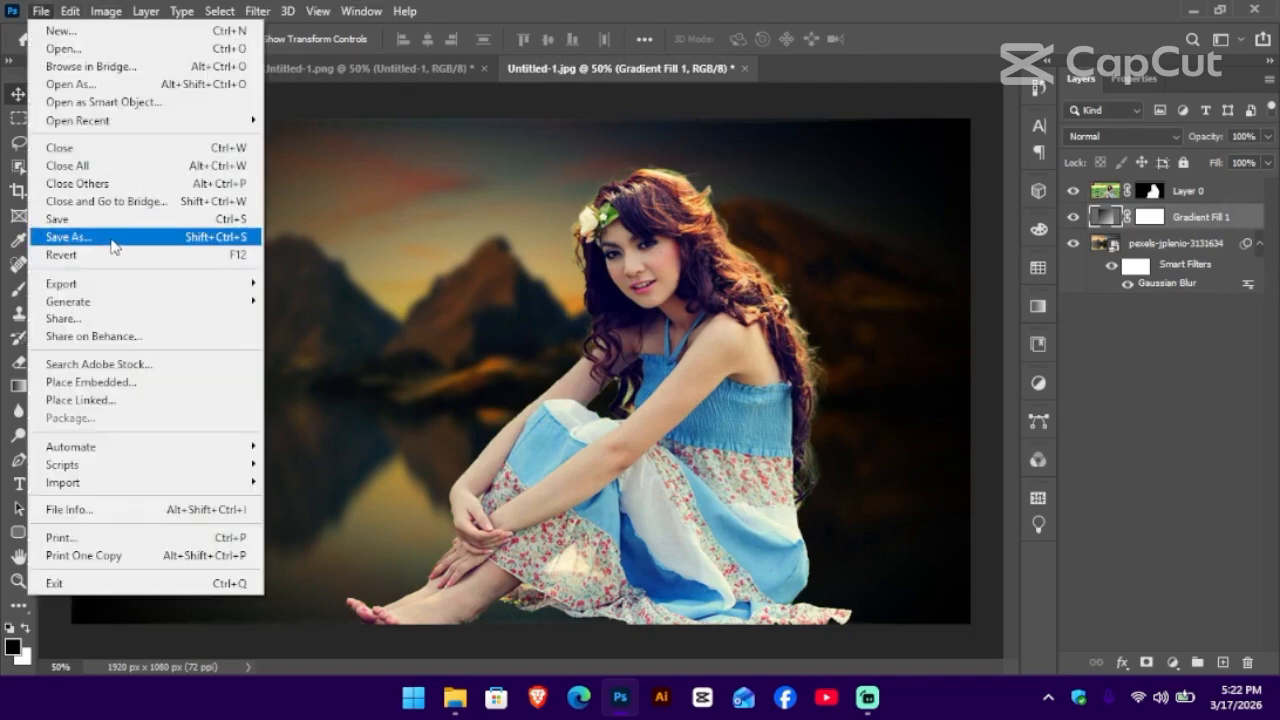